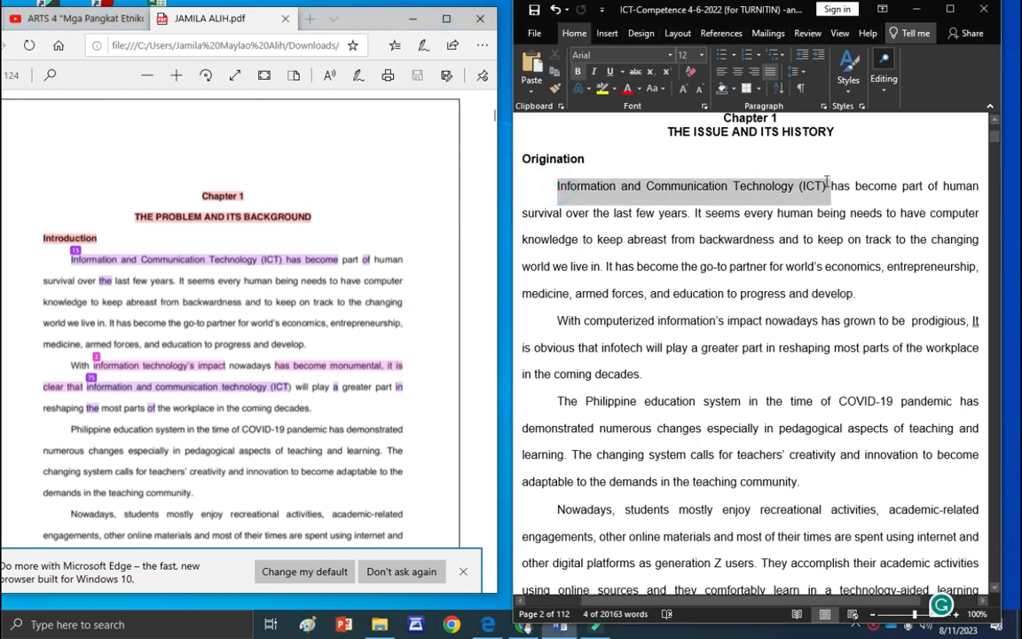
- Switch to QuillBot and paraphrase the phrase "Information and Communication Technology (ICT)" in Fluency mode
click(528, 629)
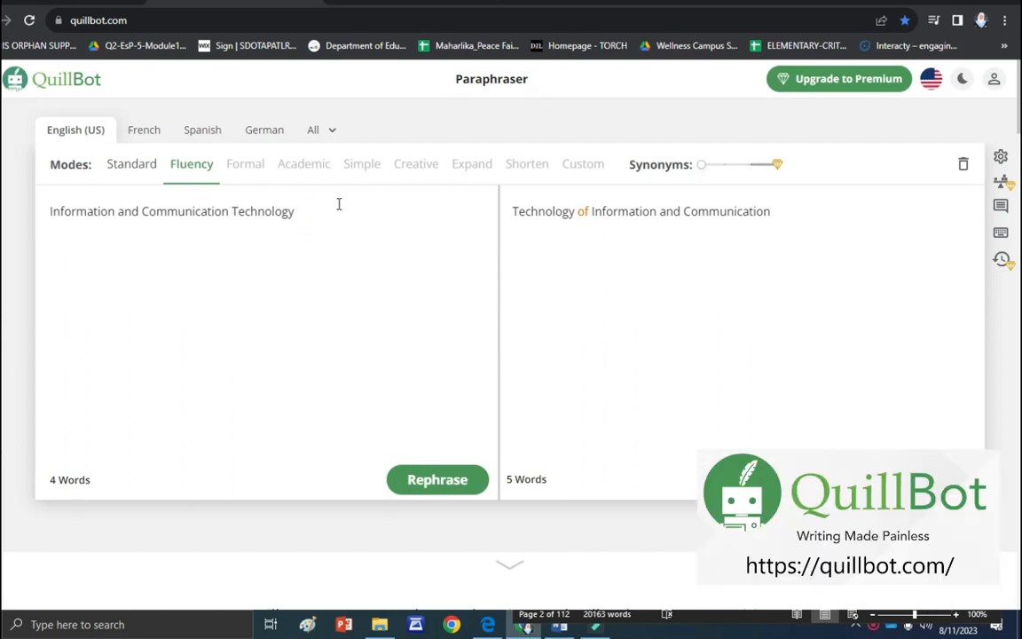
drag(338, 204, 28, 196)
text(Information and Communication Technology (ICT))
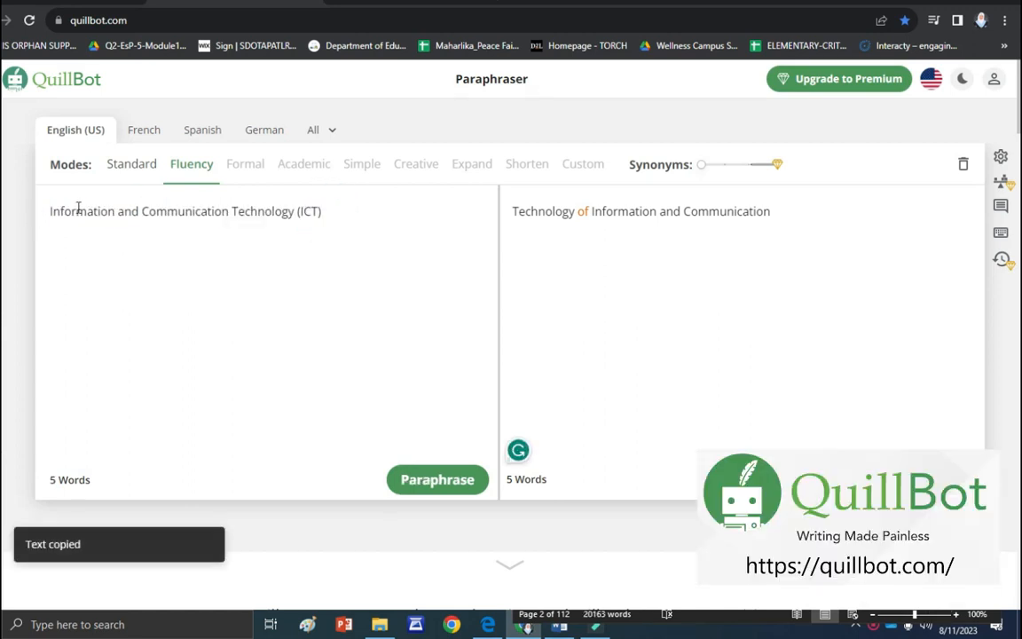
click(463, 488)
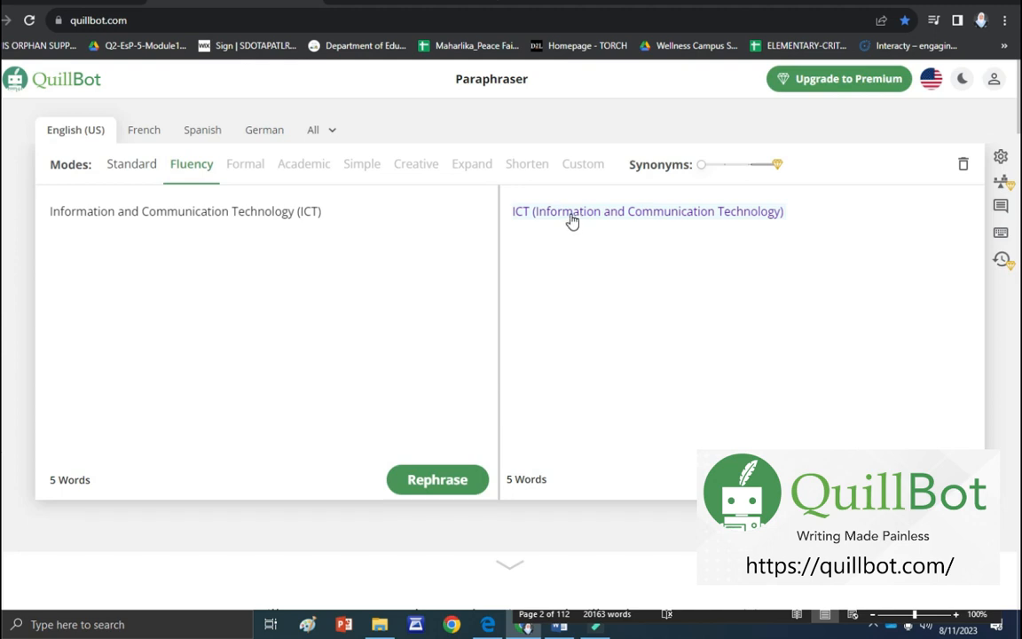
- Examine the alternative wordings offered for the paraphrased ICT phrase, breaking it up to see suggestions for "(Information"
click(572, 220)
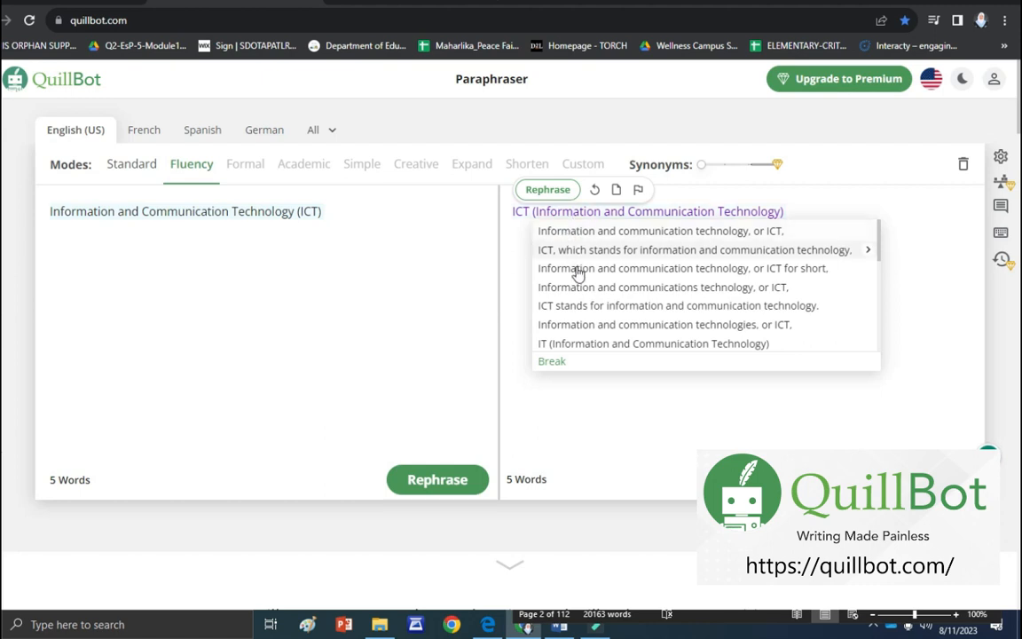
click(557, 364)
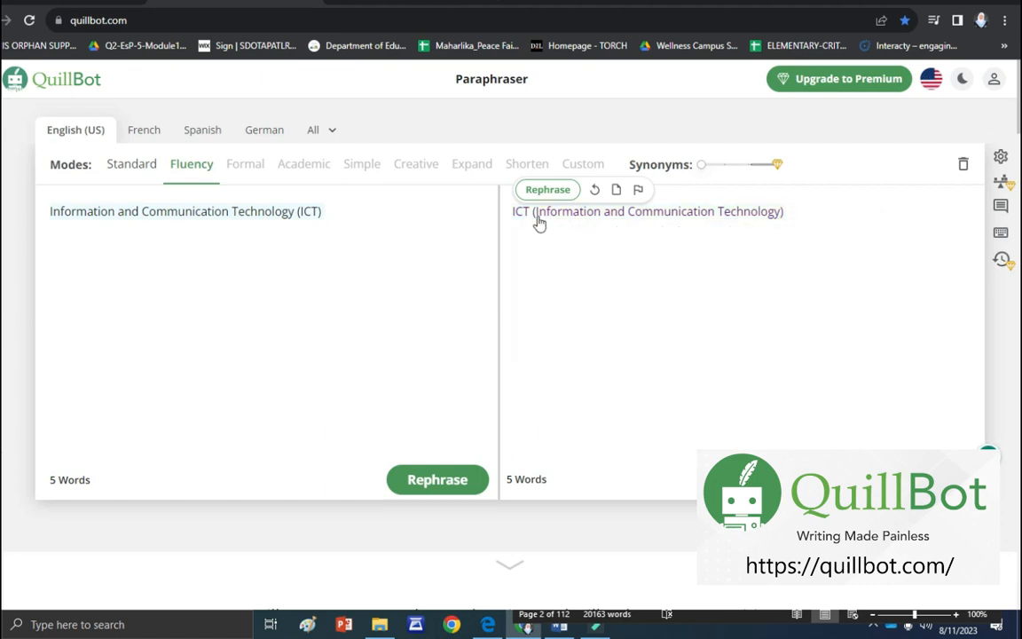
click(535, 219)
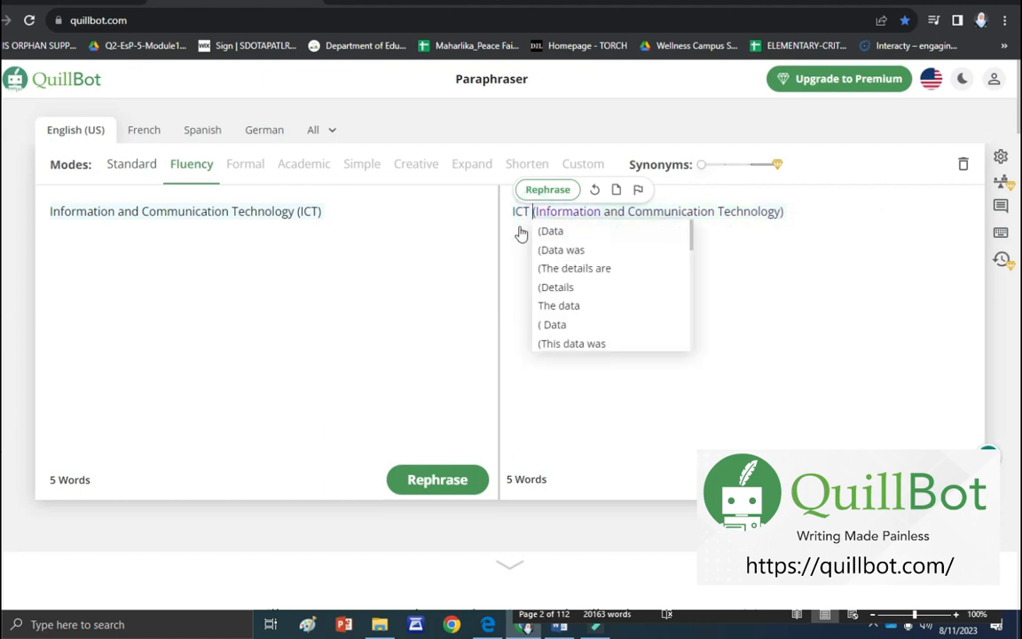
- Remove "(ICT)" from the source text and rephrase "Information and Communication Technology"
drag(324, 211, 297, 213)
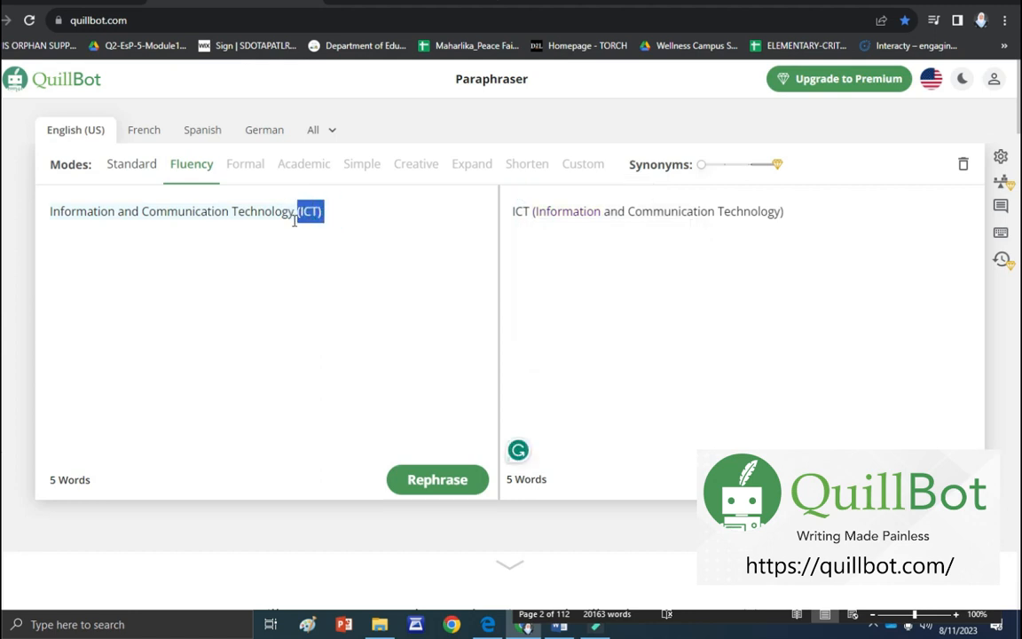
key(BackSpace)
click(443, 481)
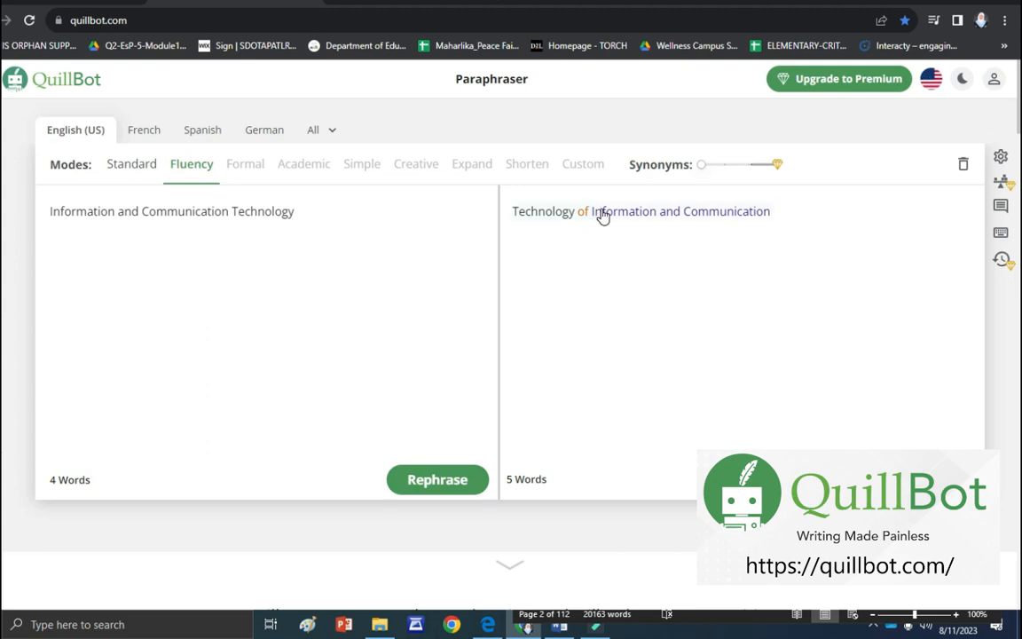
- Replace "Technology" in the paraphrased phrase with the suggested synonym "Innovation"
click(550, 218)
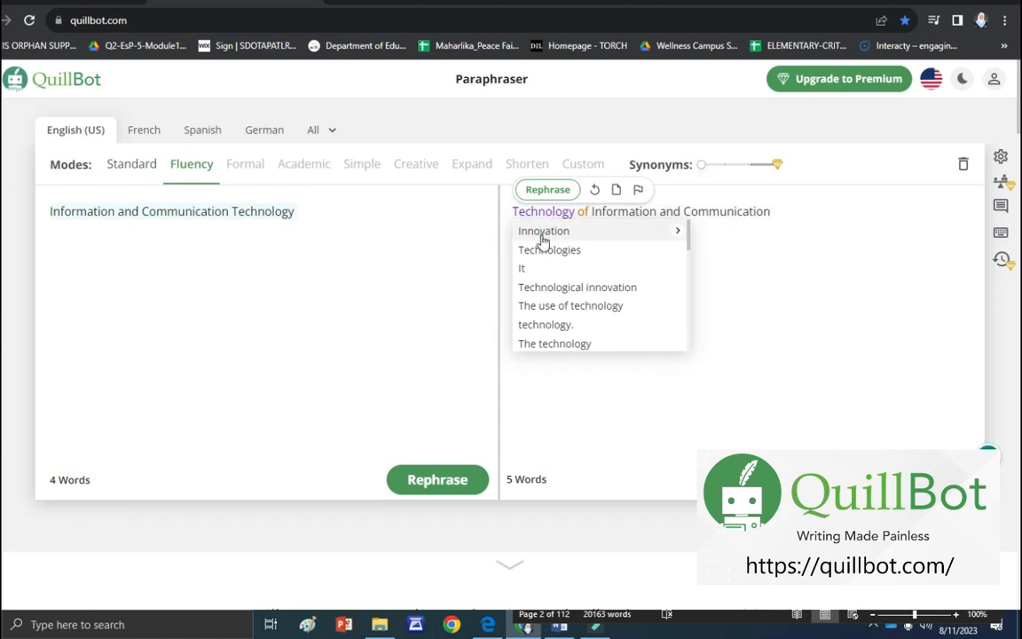
click(543, 232)
mouse_move(575, 222)
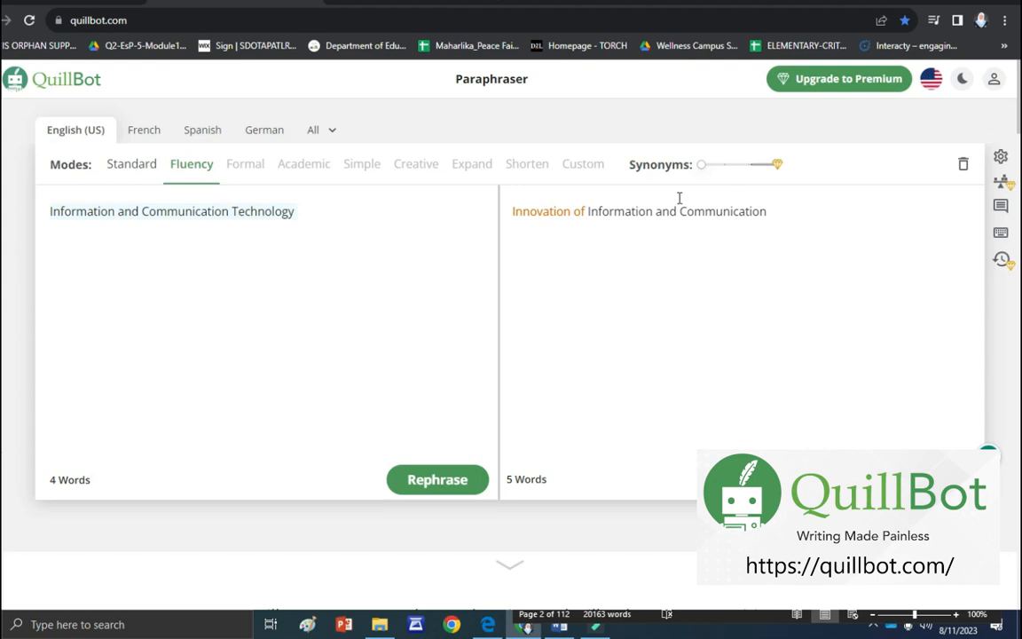
- Look through the suggested alternatives for "Information and Communication" in the paraphrased phrase
mouse_move(616, 219)
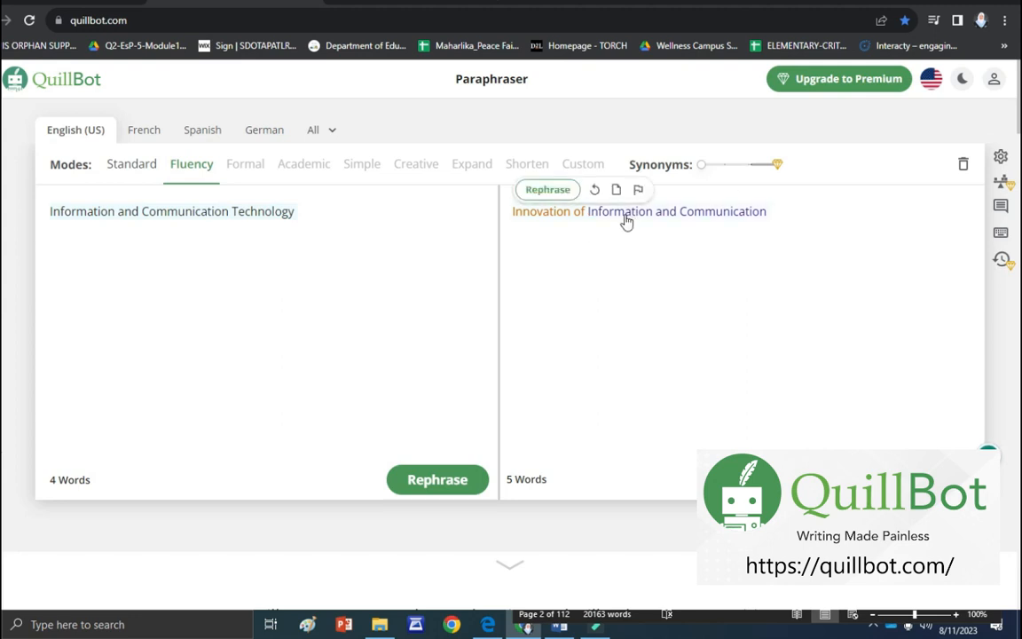
click(621, 213)
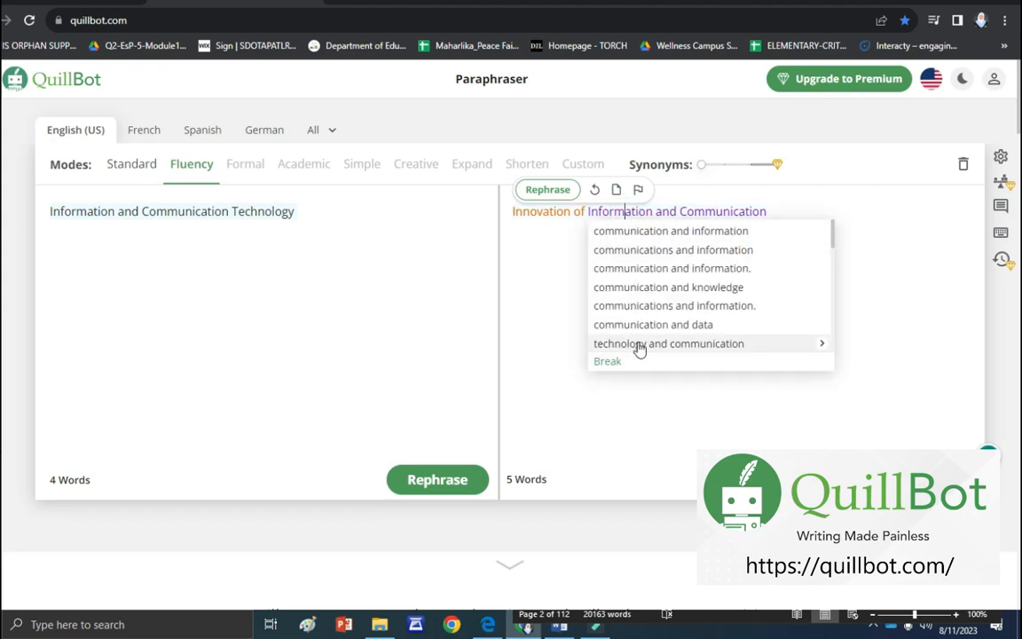
scroll(638, 345, down, 5)
scroll(643, 312, down, 3)
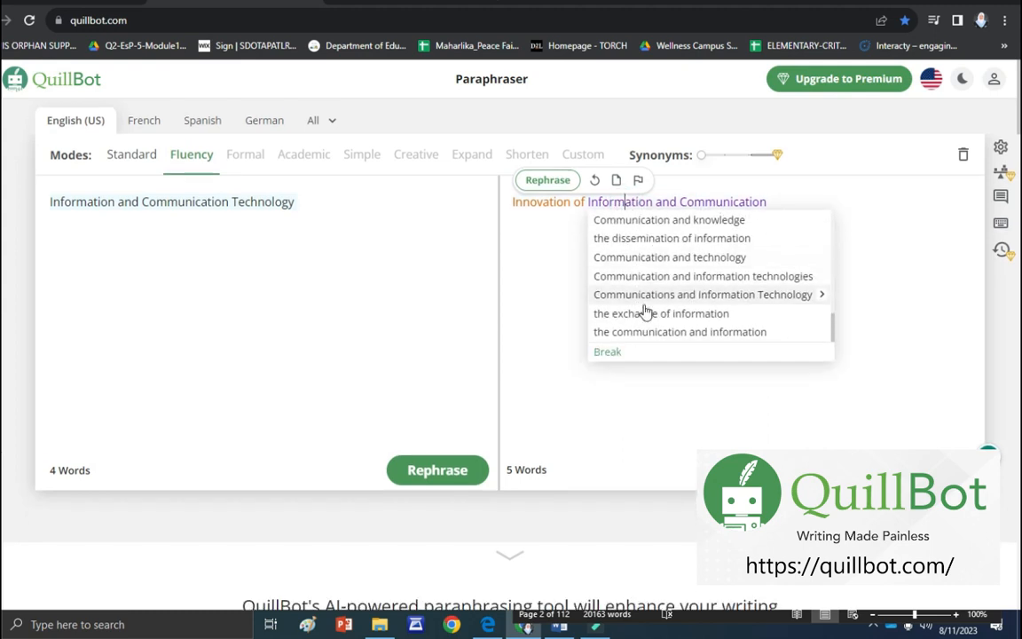
scroll(643, 246, up, 3)
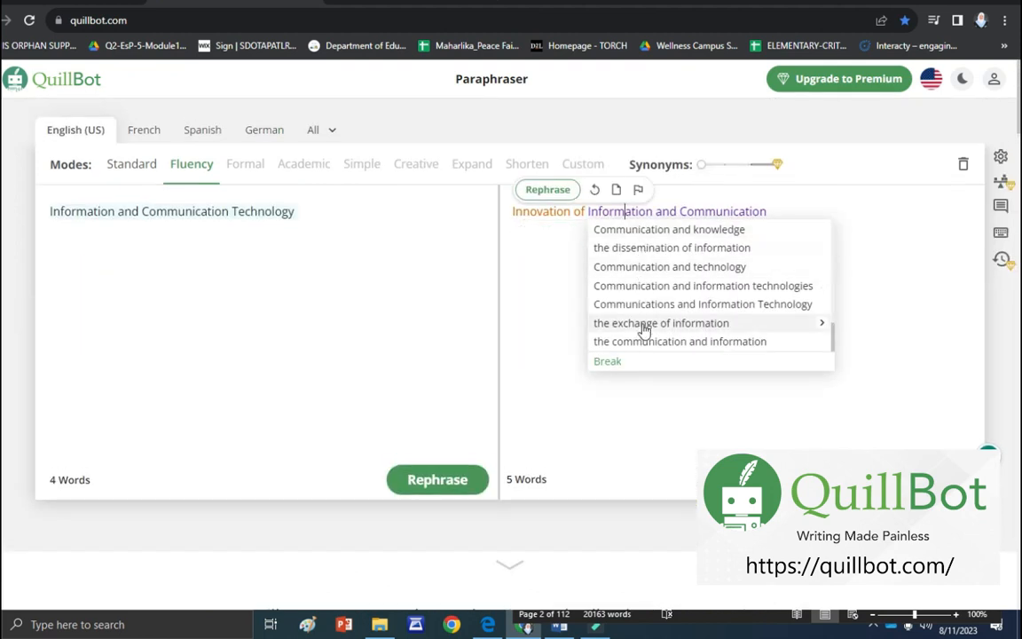
scroll(650, 266, up, 2)
scroll(650, 300, up, 3)
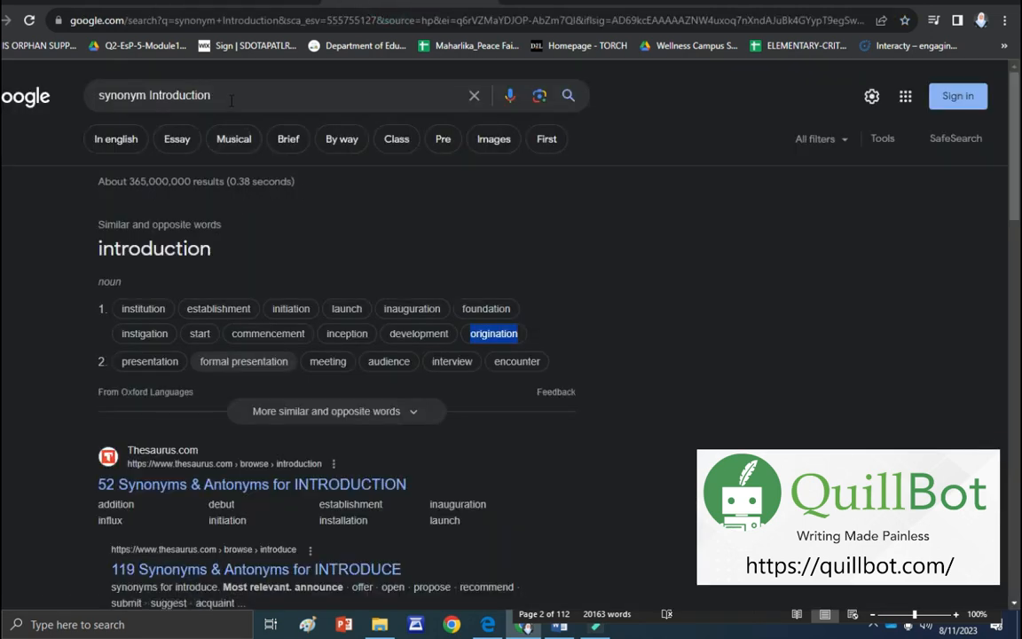
- Search Google for "synonym information" and expand the list of similar words
drag(230, 100, 148, 96)
text(information)
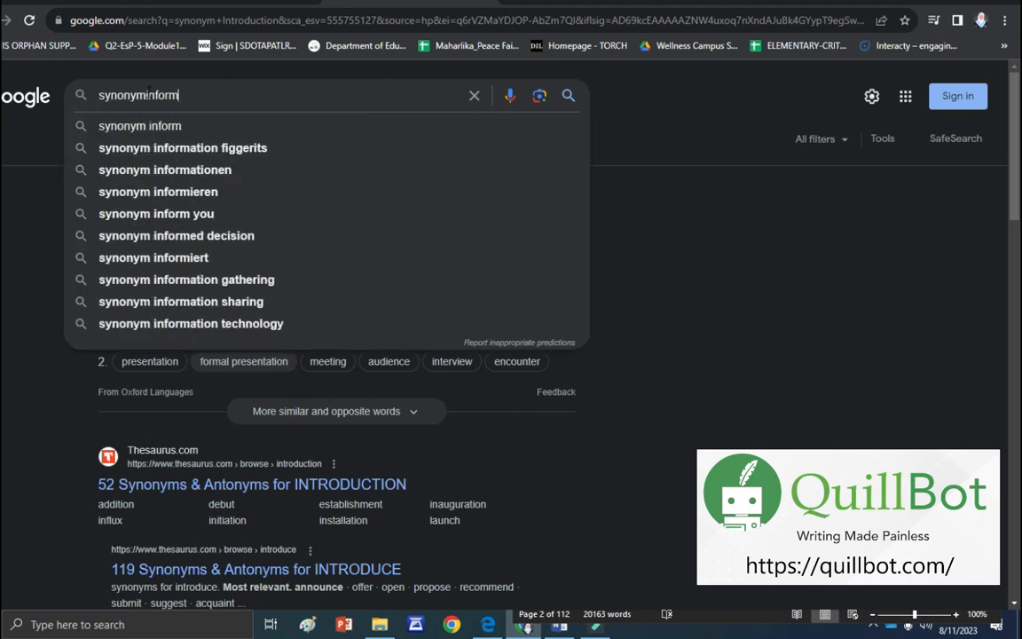
key(Return)
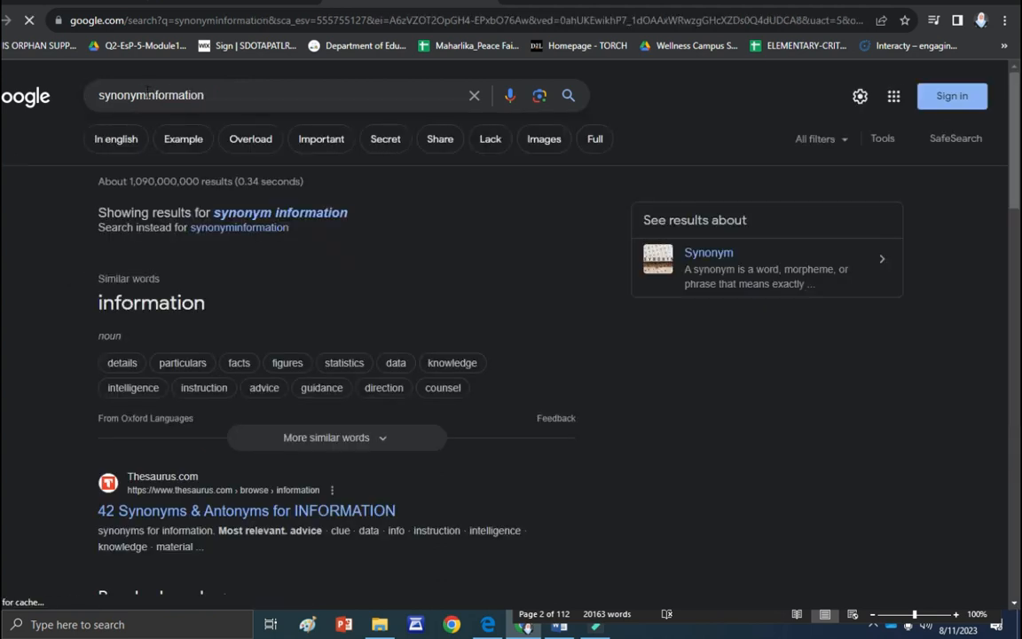
click(146, 94)
click(147, 95)
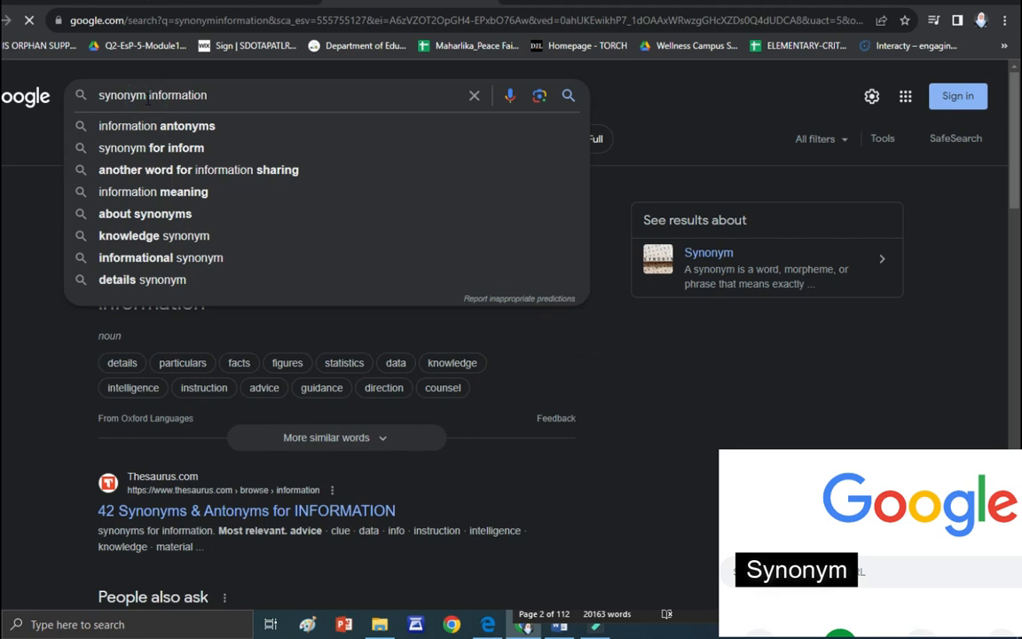
key(Return)
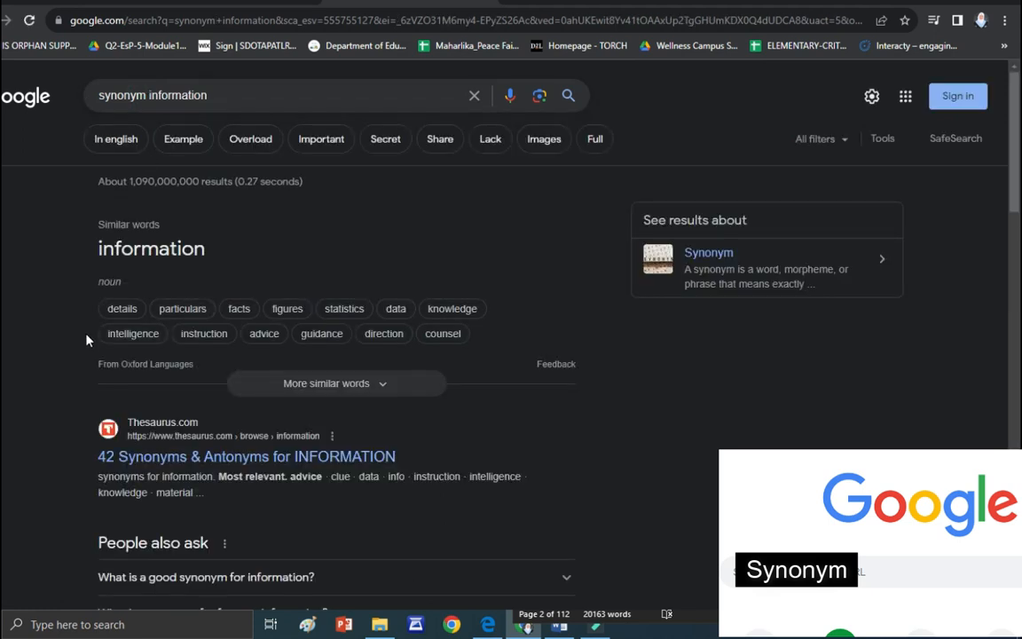
click(349, 383)
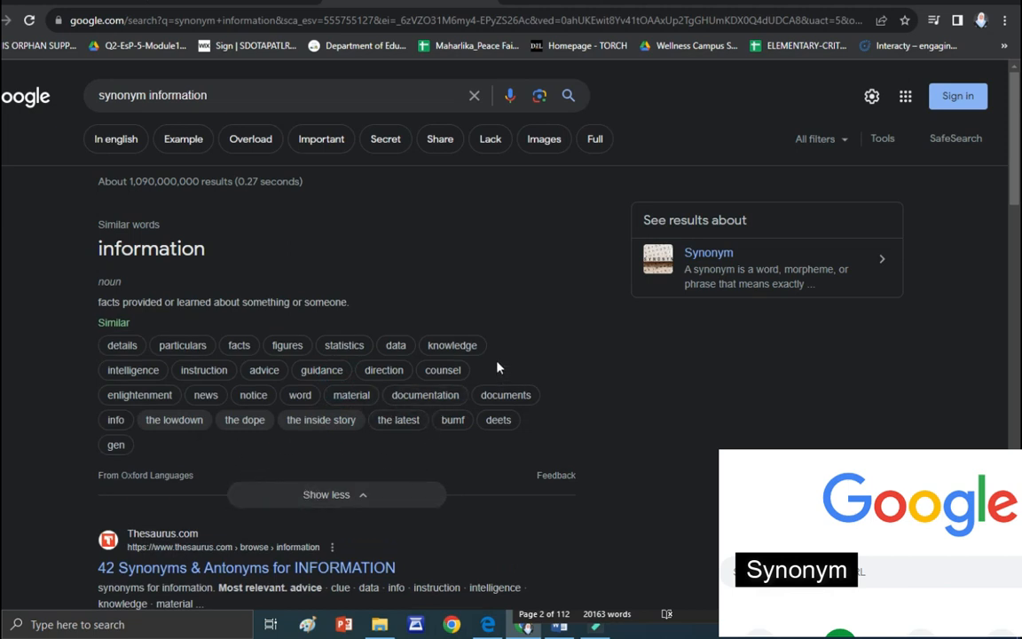
- Look up the definition of the synonym "intelligence", then return to the synonym results and select that word
drag(485, 370, 81, 351)
click(63, 346)
double_click(111, 370)
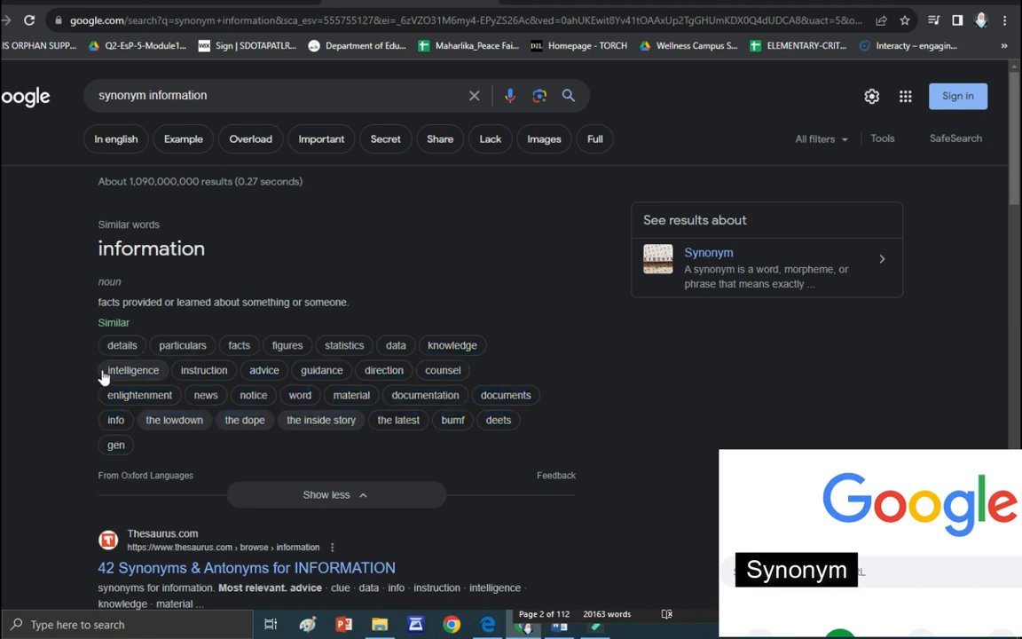
click(163, 379)
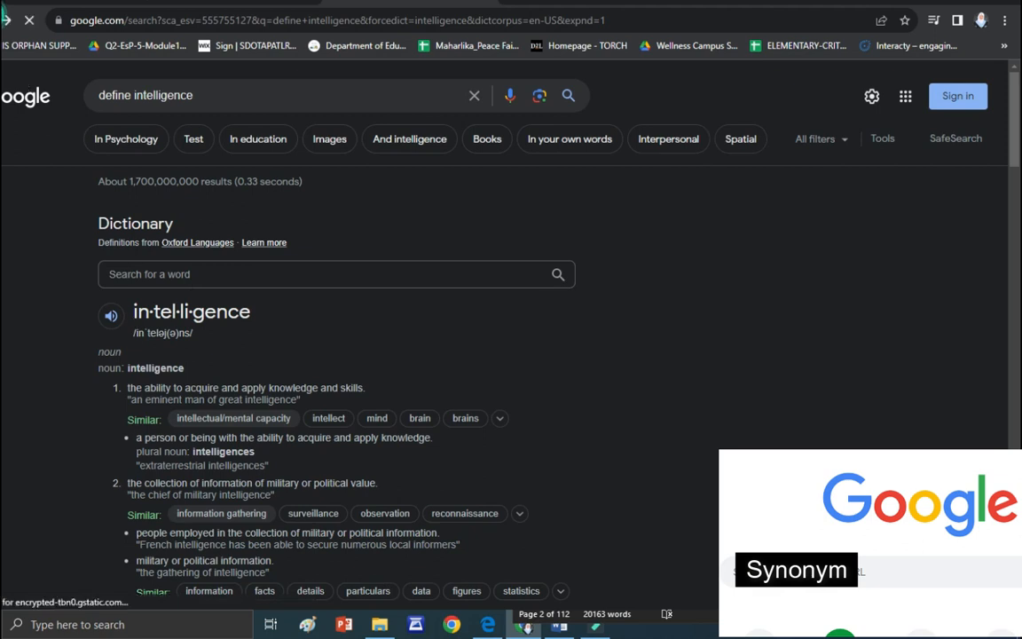
key(alt+Left)
drag(91, 335, 155, 340)
click(81, 338)
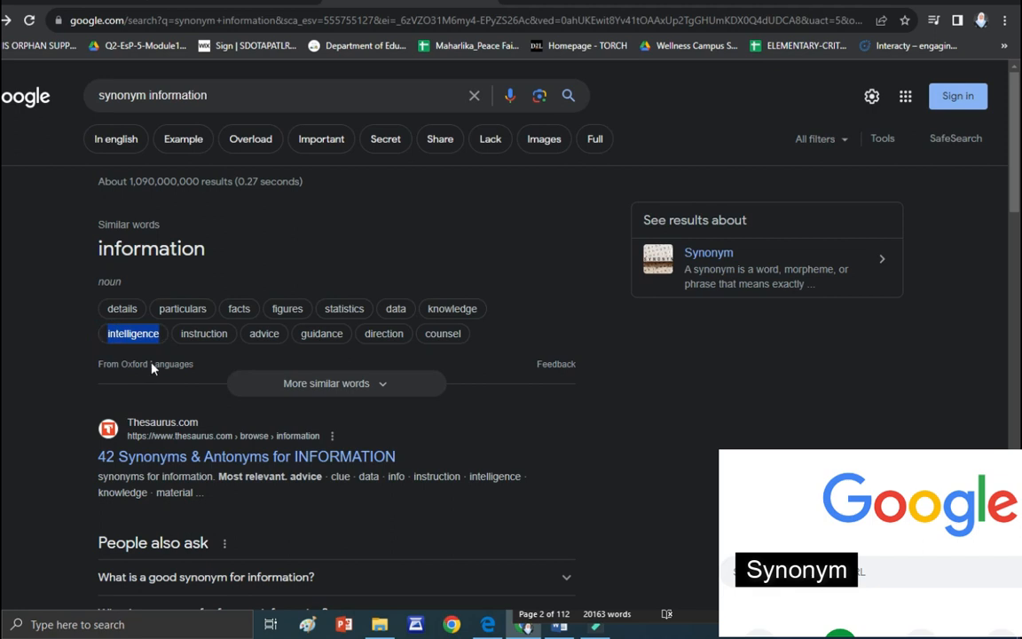
- Check the Word document, then return to QuillBot and replace "Information" in the paraphrased phrase with "Intelligence"
click(560, 629)
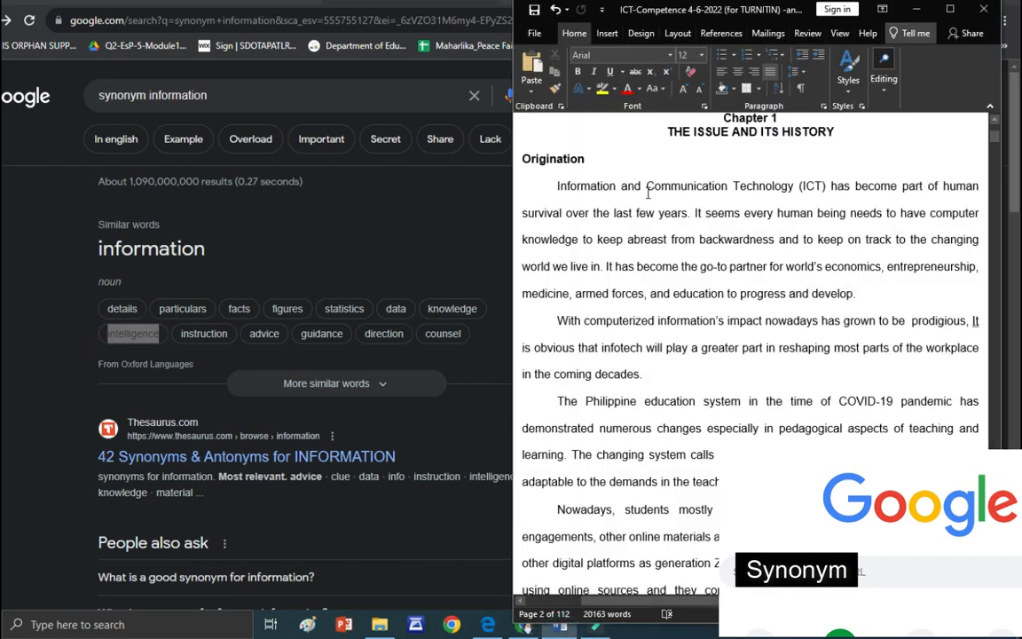
click(525, 626)
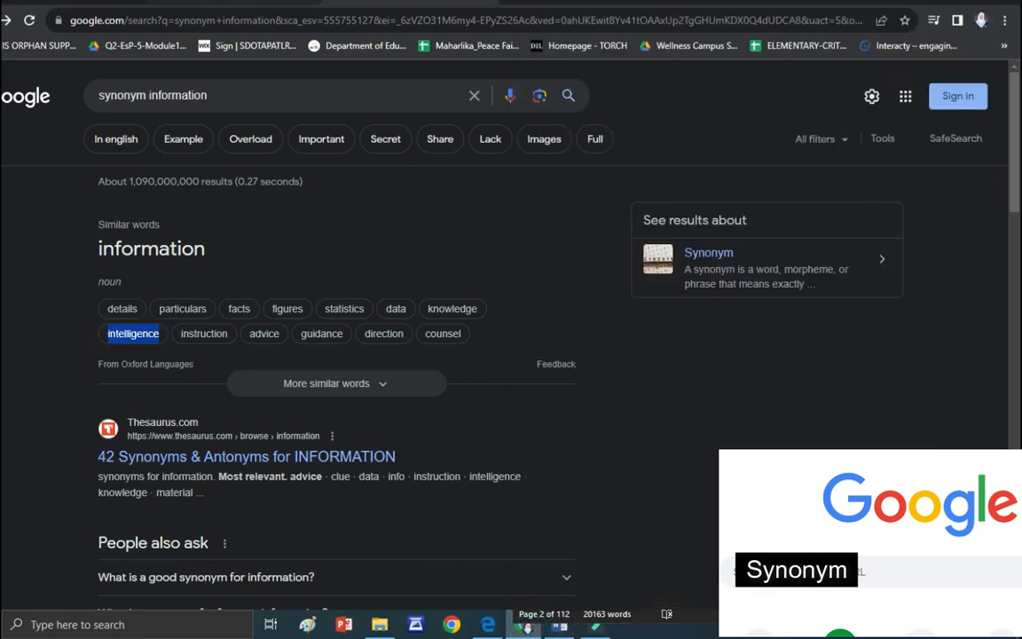
click(235, 5)
click(578, 228)
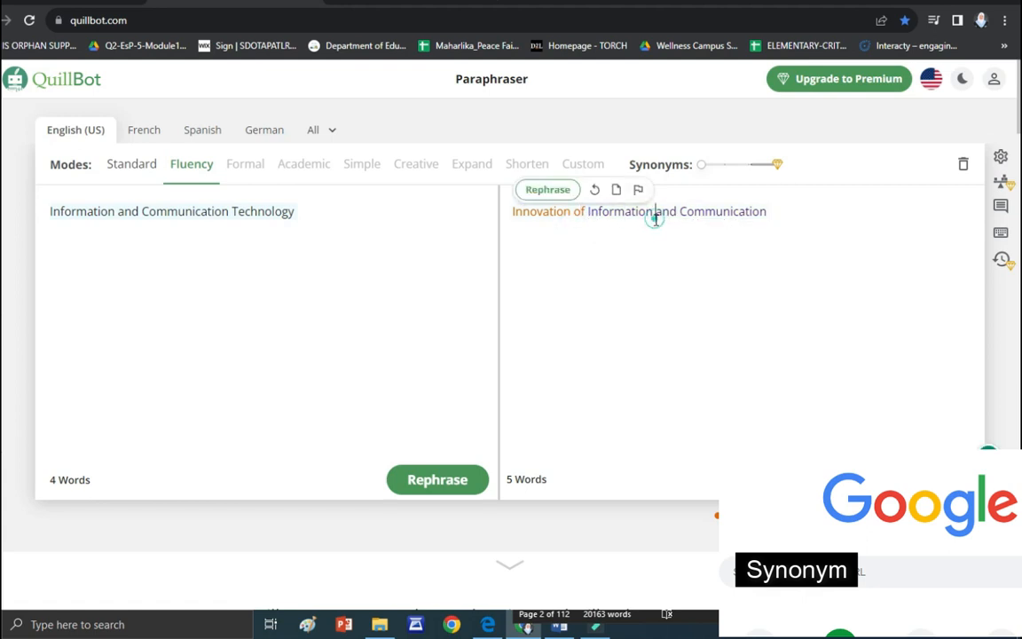
key(BackSpace)
key(BackSpace)
key(BackSpace)
key(BackSpace)
key(BackSpace)
key(BackSpace)
key(BackSpace)
key(BackSpace)
key(BackSpace)
key(BackSpace)
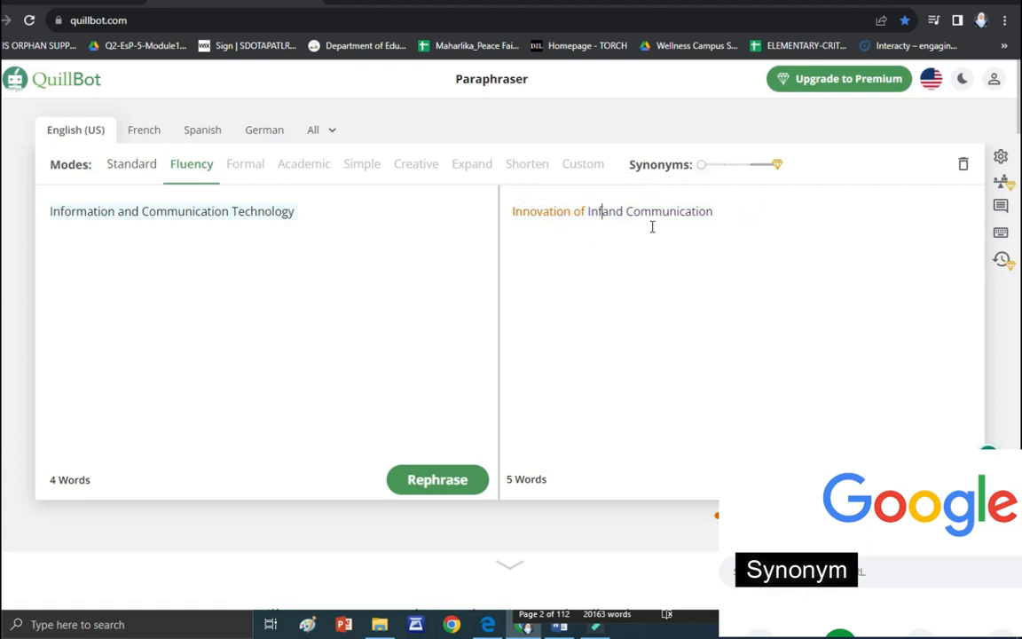
text(telligence)
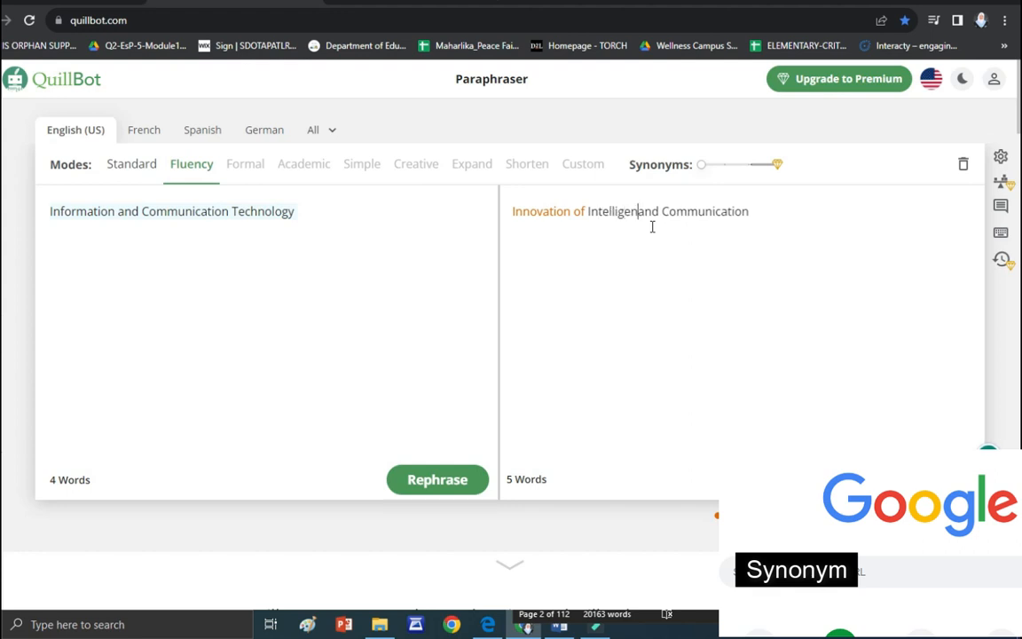
- View QuillBot's suggestions for "Communication", then search Google for "synonym communication"
click(719, 217)
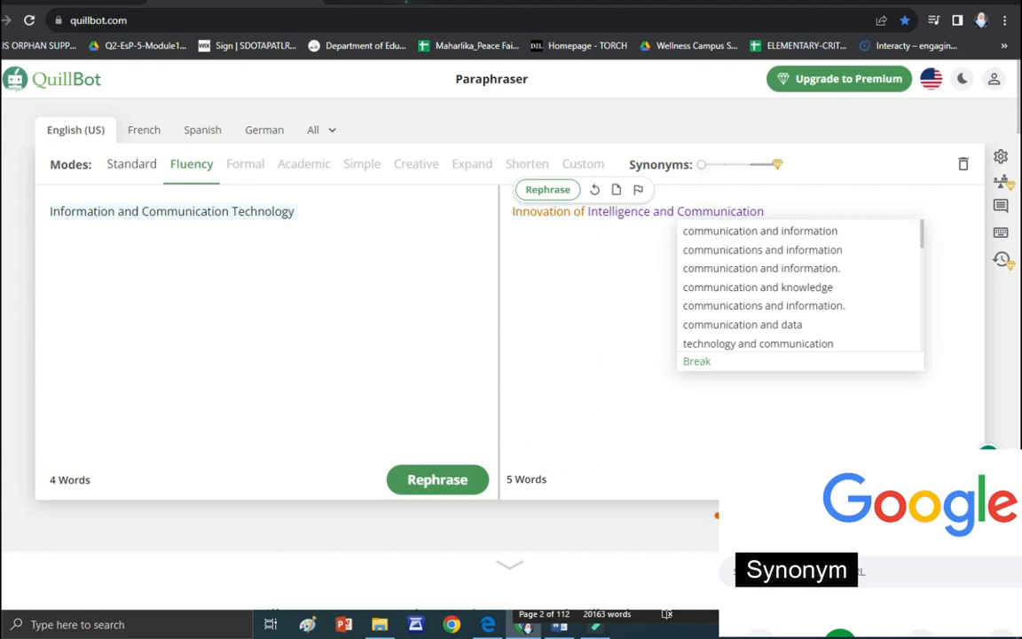
click(405, 5)
click(212, 90)
drag(212, 95, 150, 95)
text(commun)
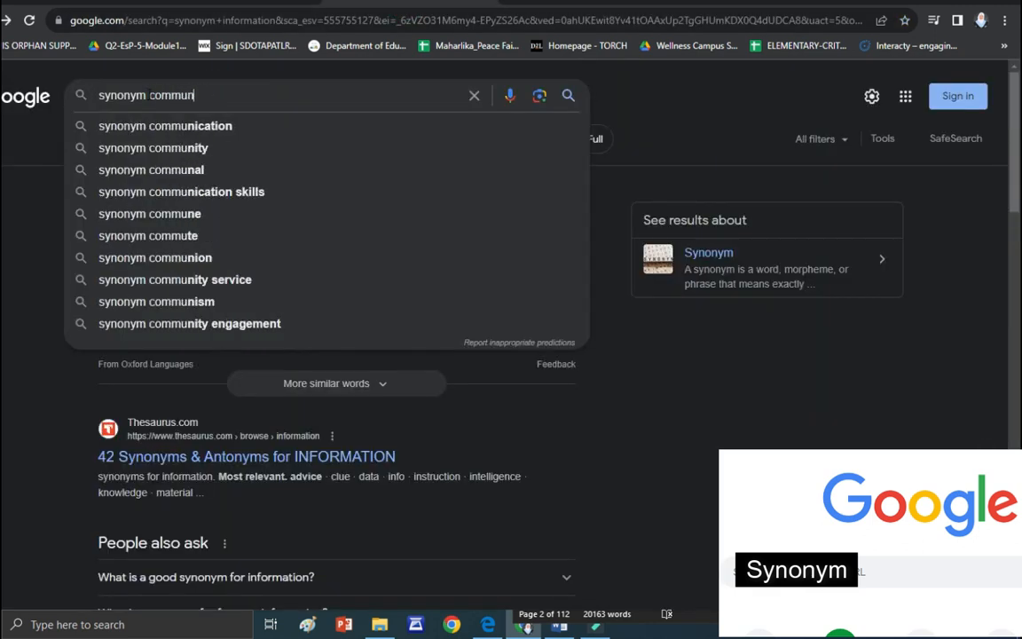
text(ication)
key(Return)
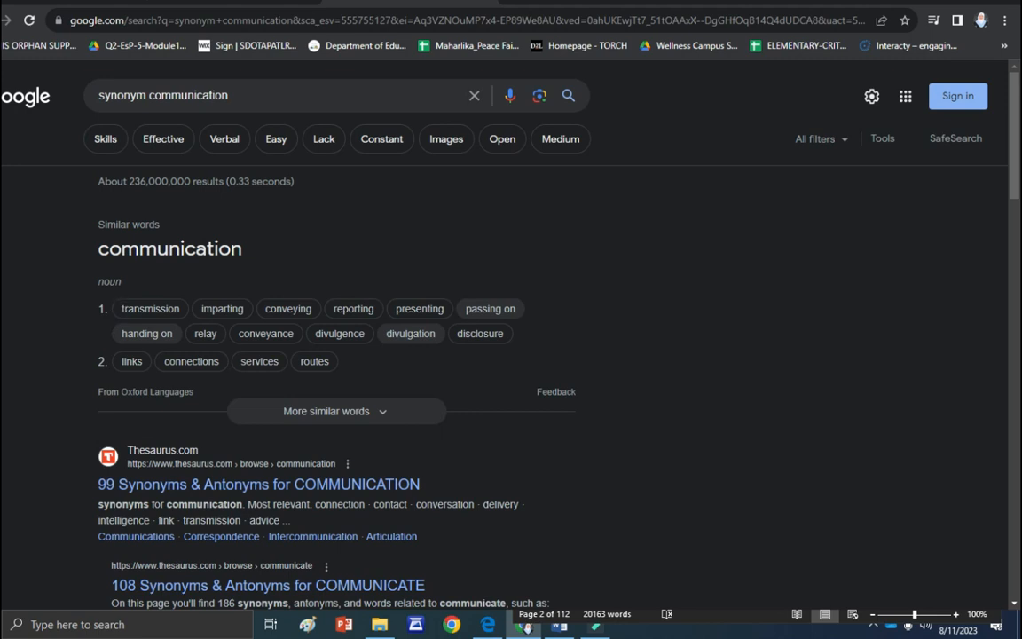
- Replace "Communication" in QuillBot's paraphrased phrase with "transmission"
click(266, 4)
click(782, 211)
key(BackSpace)
key(BackSpace)
key(BackSpace)
key(BackSpace)
key(BackSpace)
key(BackSpace)
key(BackSpace)
key(BackSpace)
key(BackSpace)
key(BackSpace)
key(BackSpace)
key(BackSpace)
key(BackSpace)
text(transmission)
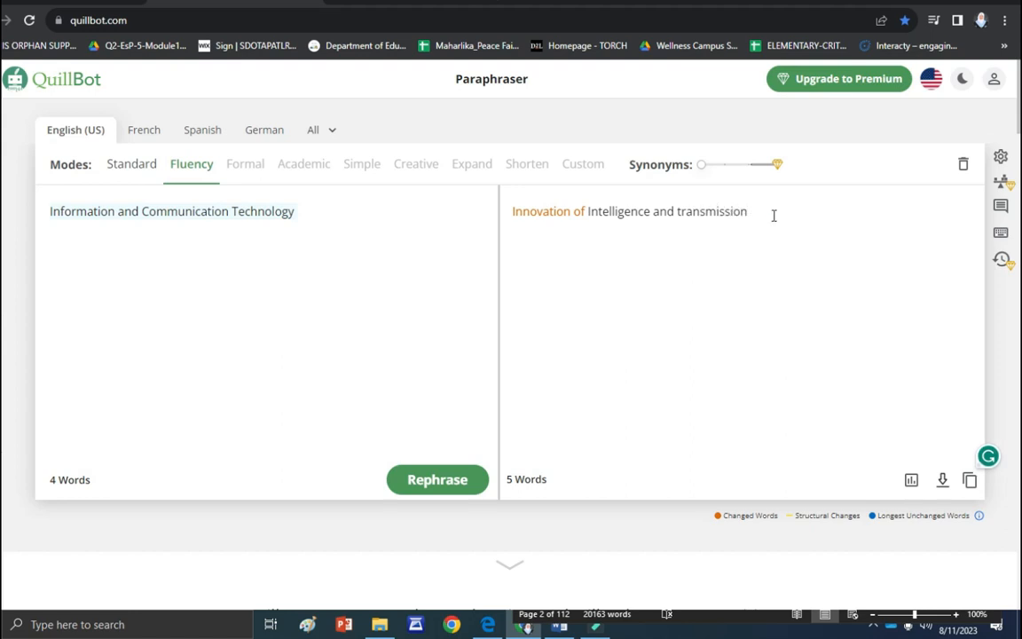
- Replace "Information and Communication Technology" in the Word thesis's opening sentence with QuillBot's "Innovation of Intelligence and transmission", and delete the following "(ICT)"
drag(773, 215, 492, 212)
key(ctrl+c)
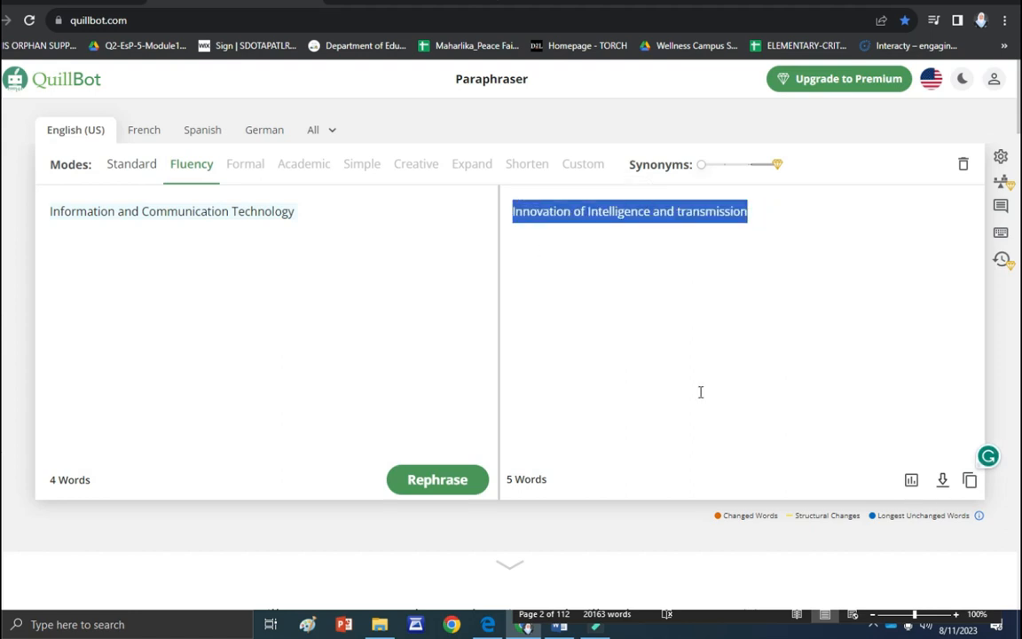
click(557, 632)
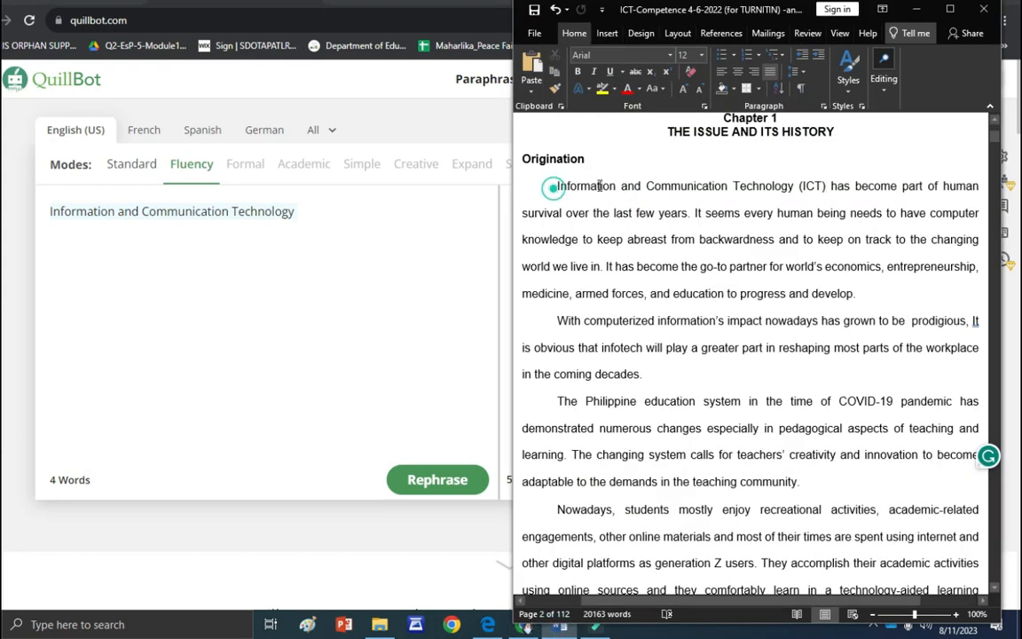
drag(556, 187, 800, 183)
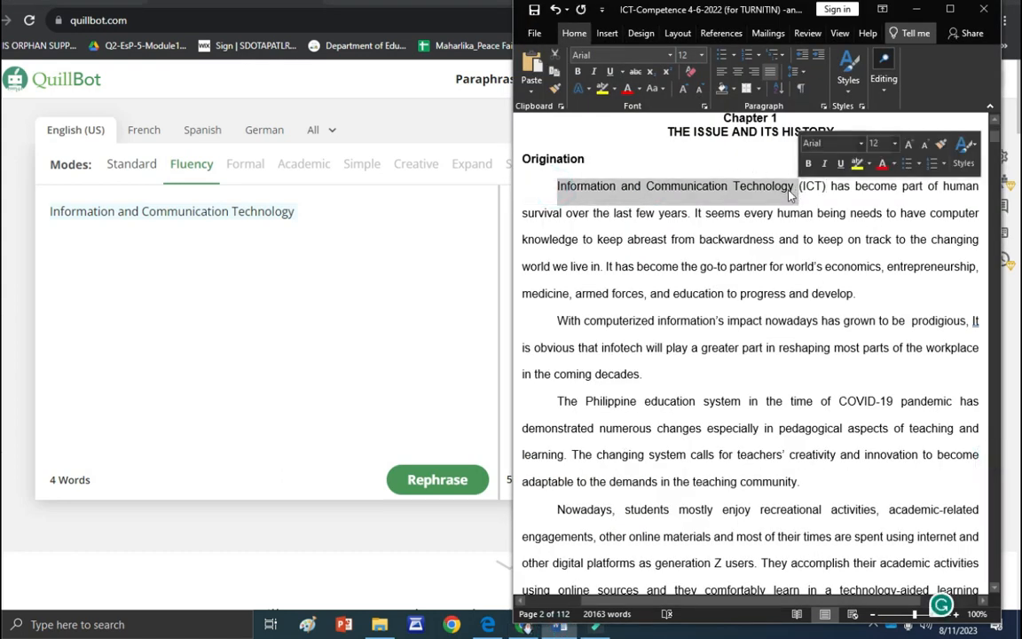
right_click(790, 193)
click(818, 256)
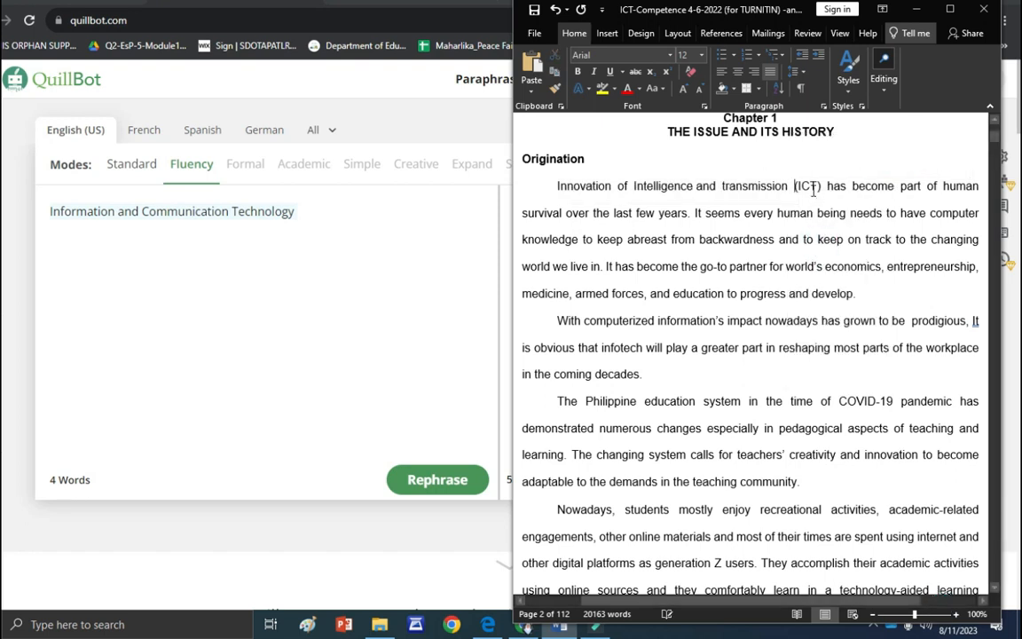
drag(824, 186, 793, 186)
key(BackSpace)
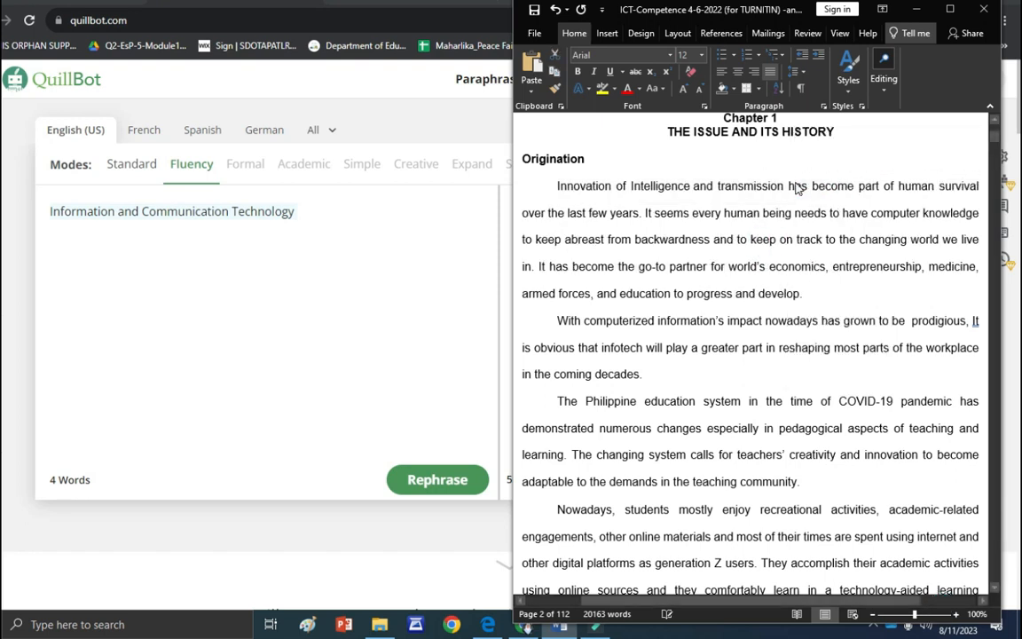
- Switch to the plagiarism report PDF in Edge and compare its highlighted second paragraph with the reworded "computerized information's impact" sentence in Word
click(488, 624)
scroll(184, 363, down, 3)
scroll(133, 297, up, 2)
scroll(121, 282, up, 1)
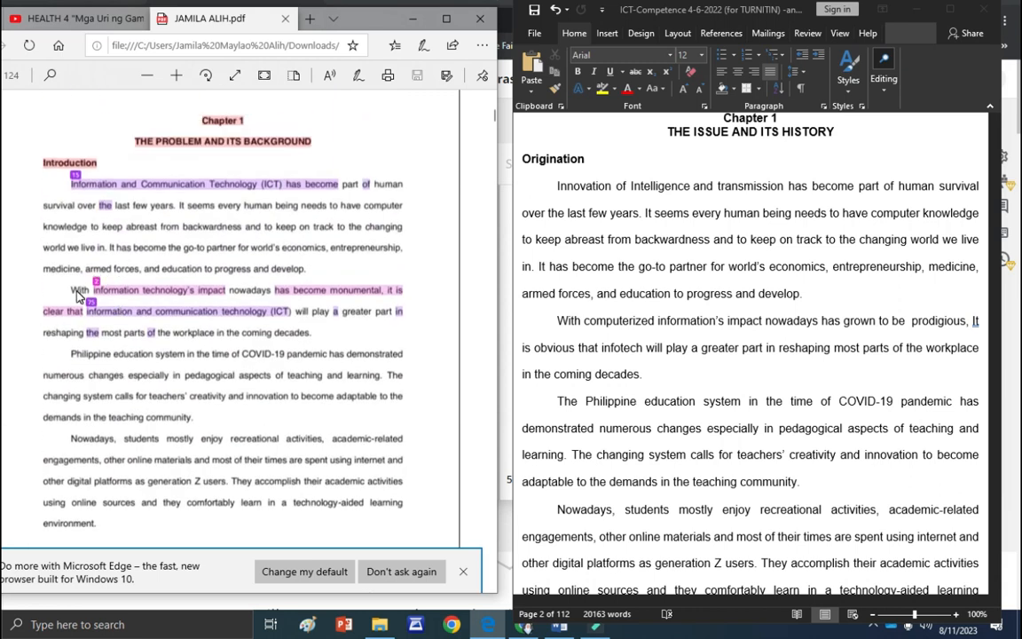
click(663, 271)
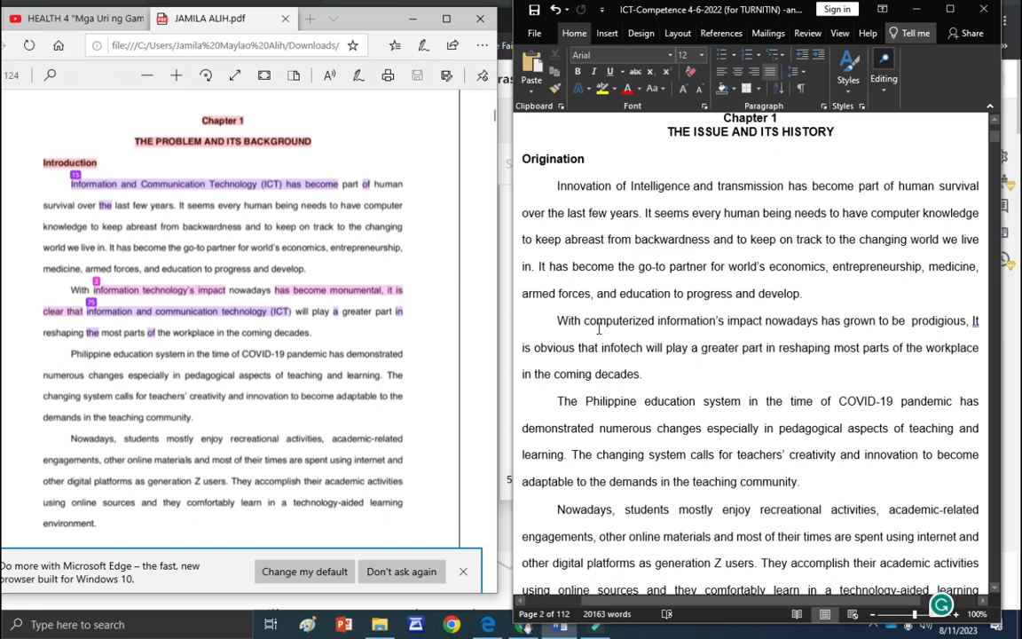
drag(586, 324, 763, 320)
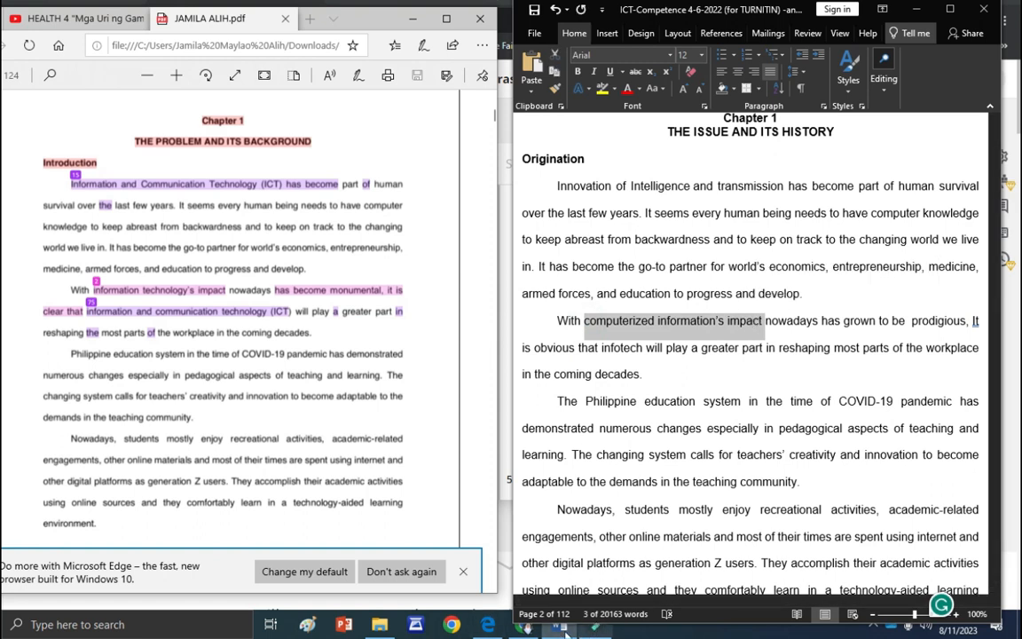
click(660, 387)
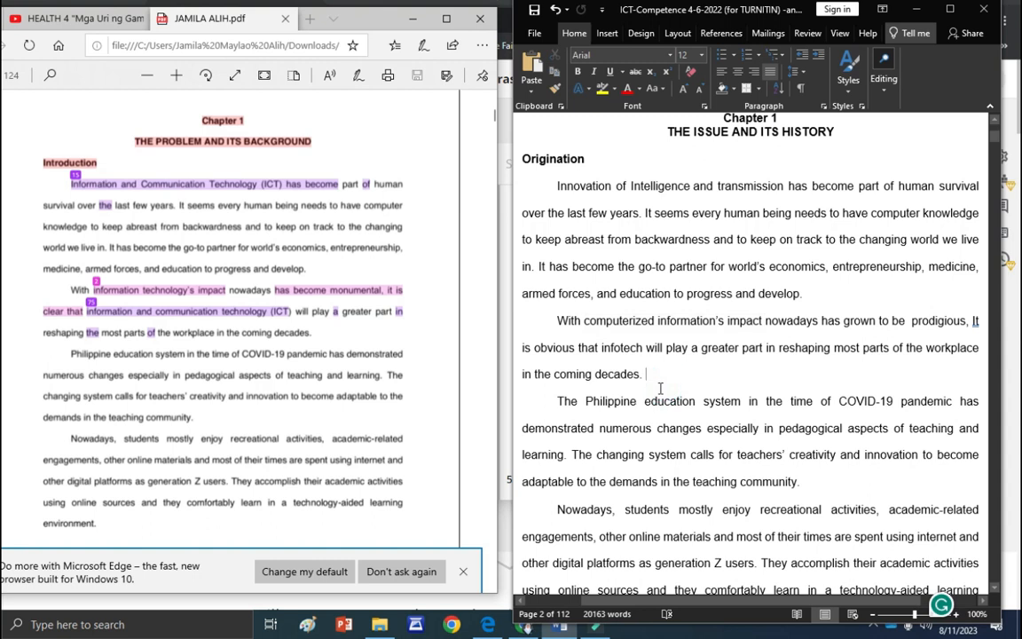
- Copy the Word passage from "as a stimulant" through "in the Philippines" and paraphrase it in QuillBot in place of the previous source text
scroll(212, 406, down, 7)
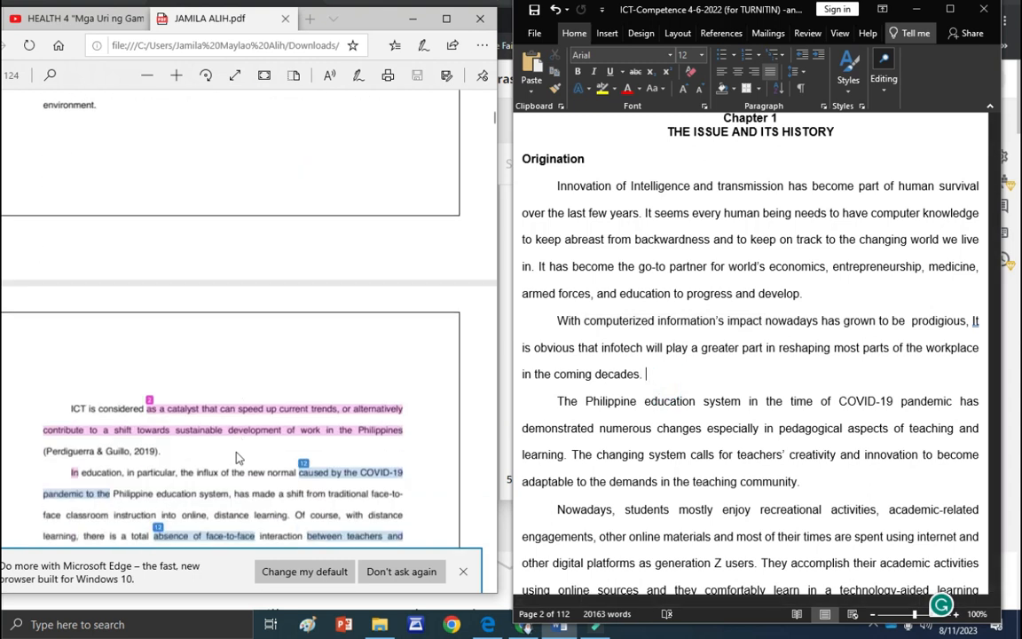
scroll(729, 446, down, 6)
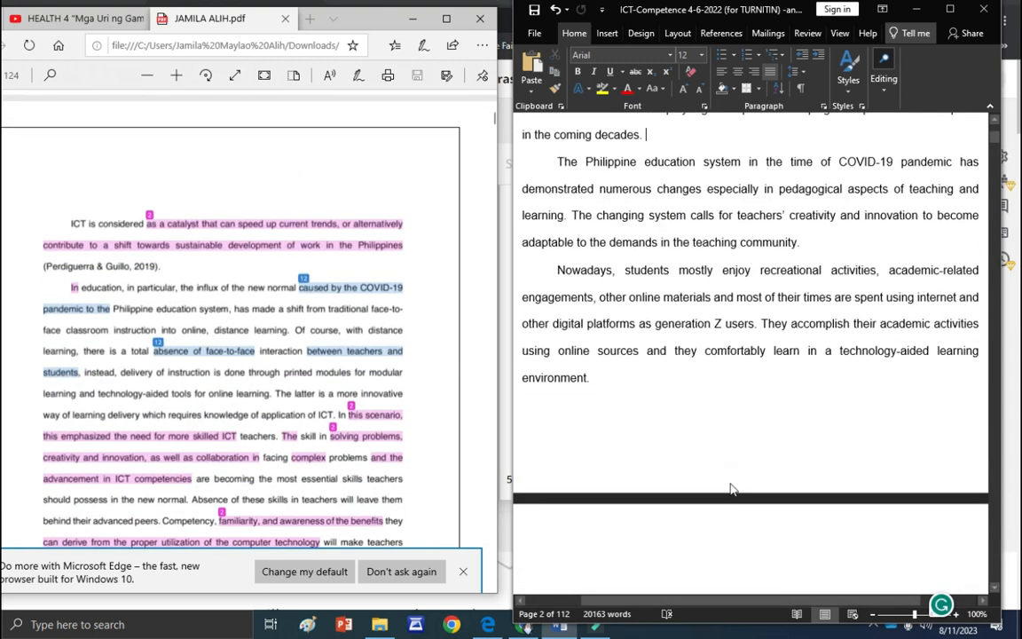
drag(657, 374, 978, 401)
key(ctrl+c)
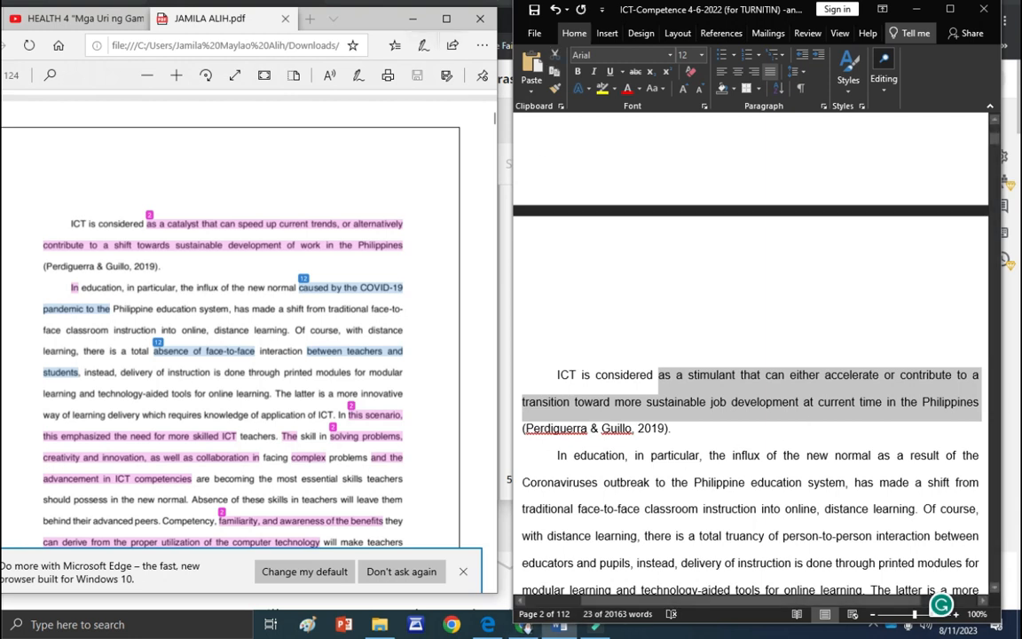
click(348, 3)
click(226, 4)
click(317, 210)
key(ctrl+a)
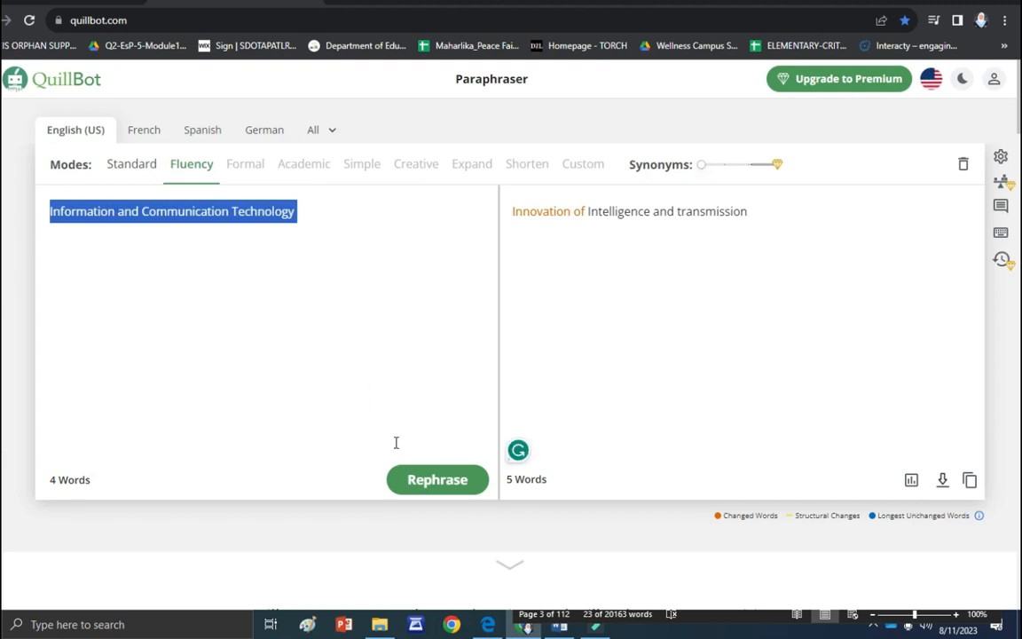
key(ctrl+v)
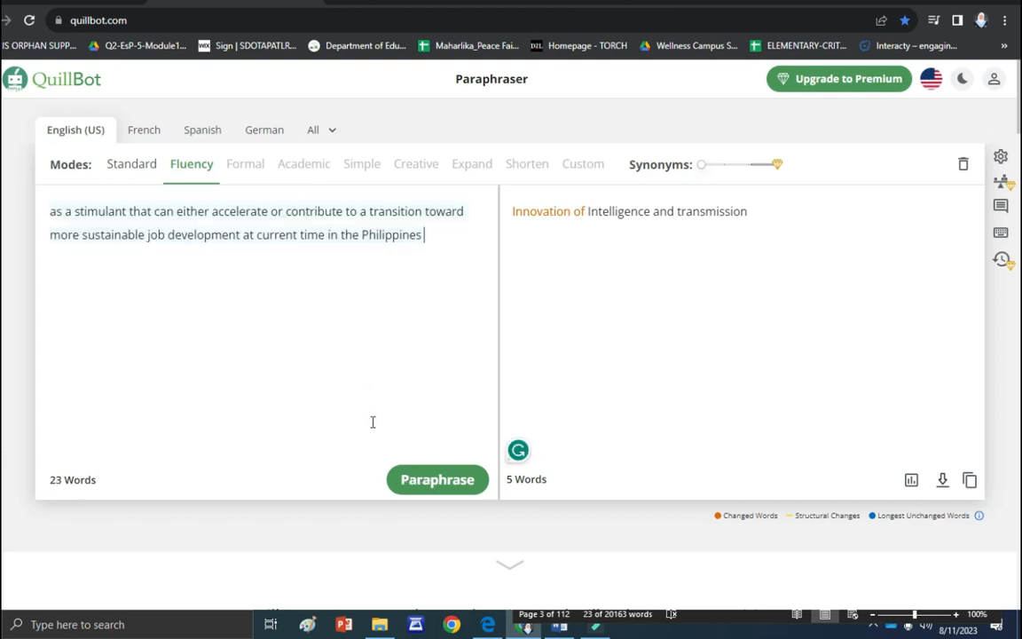
click(404, 479)
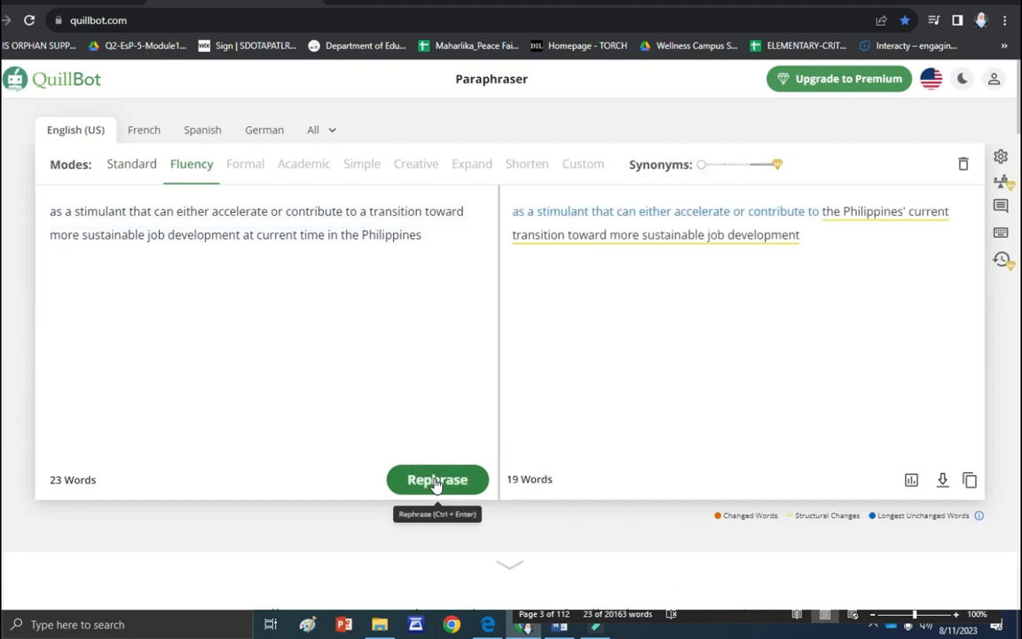
- In QuillBot's paraphrased passage, replace "a stimulant" with "an instigator" and "contribute" with "help"
click(551, 219)
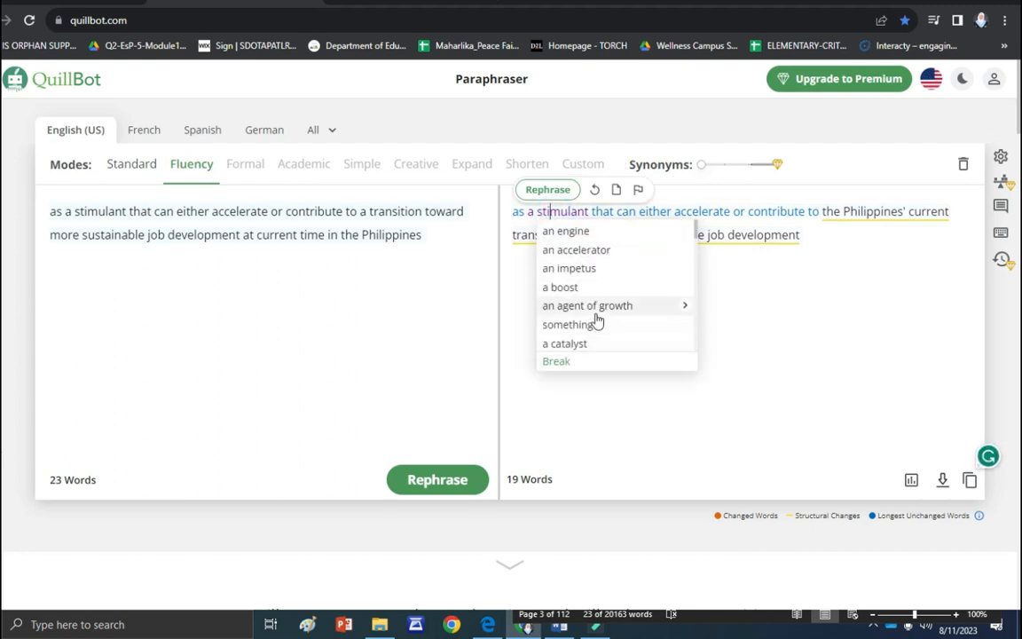
scroll(595, 324, down, 3)
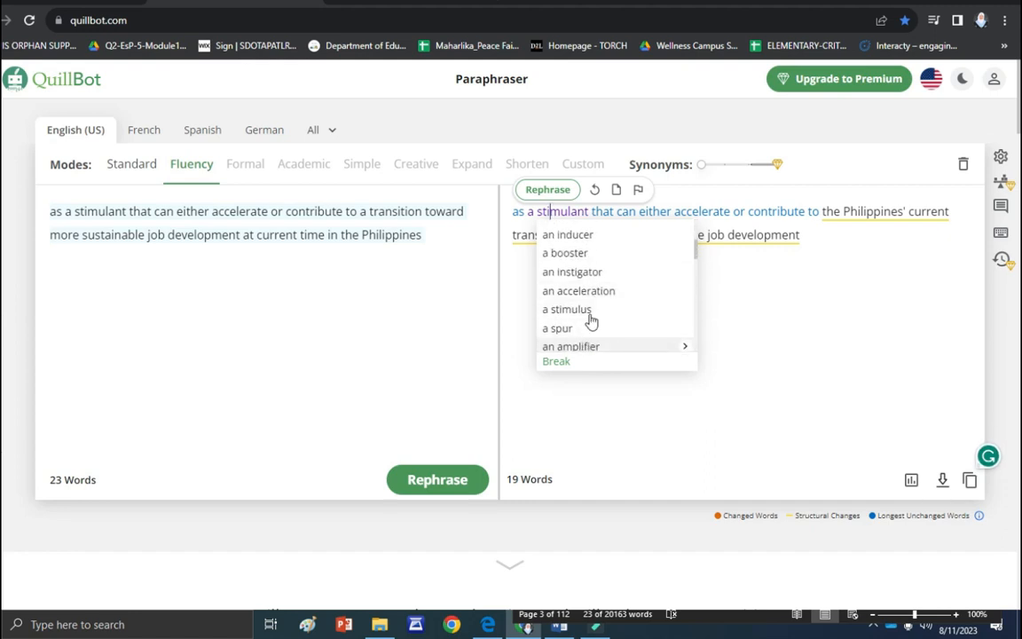
click(593, 280)
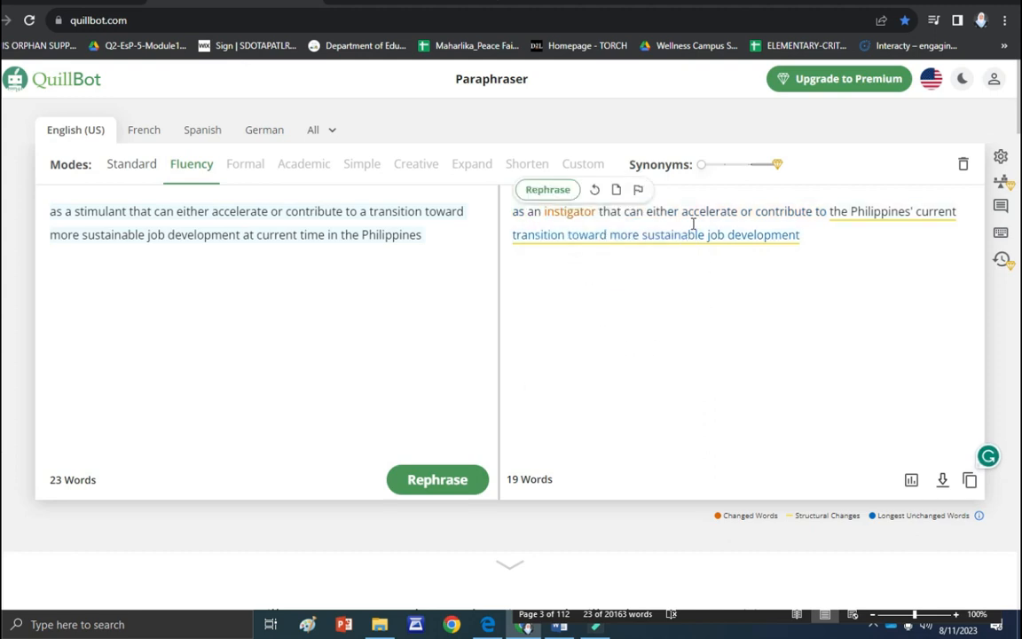
click(787, 218)
click(773, 268)
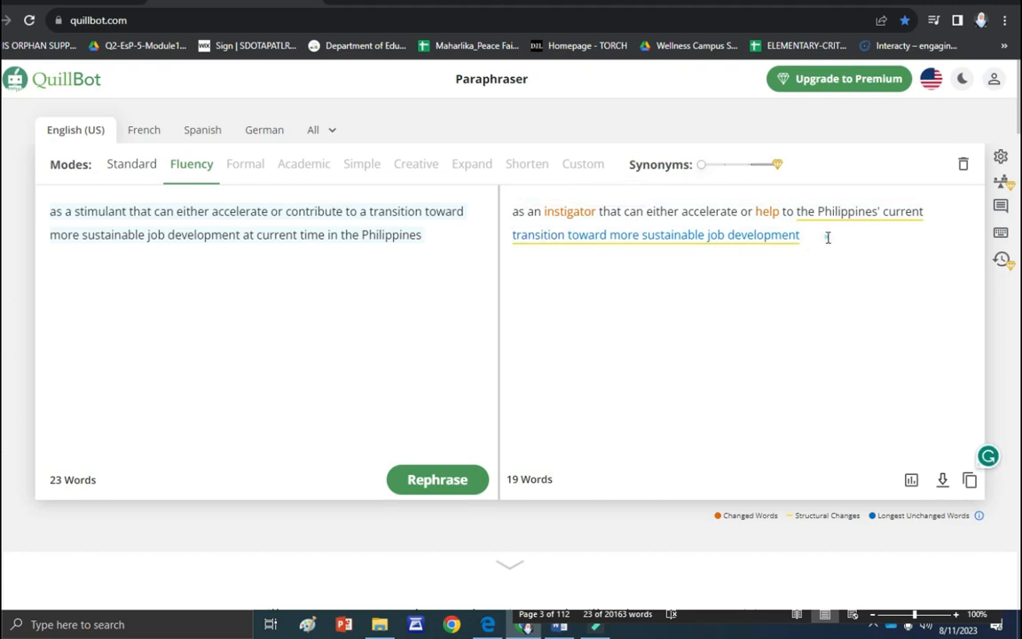
- Copy QuillBot's paraphrased passage and paste it in Word over the text from "a stimulant" through "in the Philippines"
drag(801, 235, 512, 213)
key(ctrl+c)
click(521, 626)
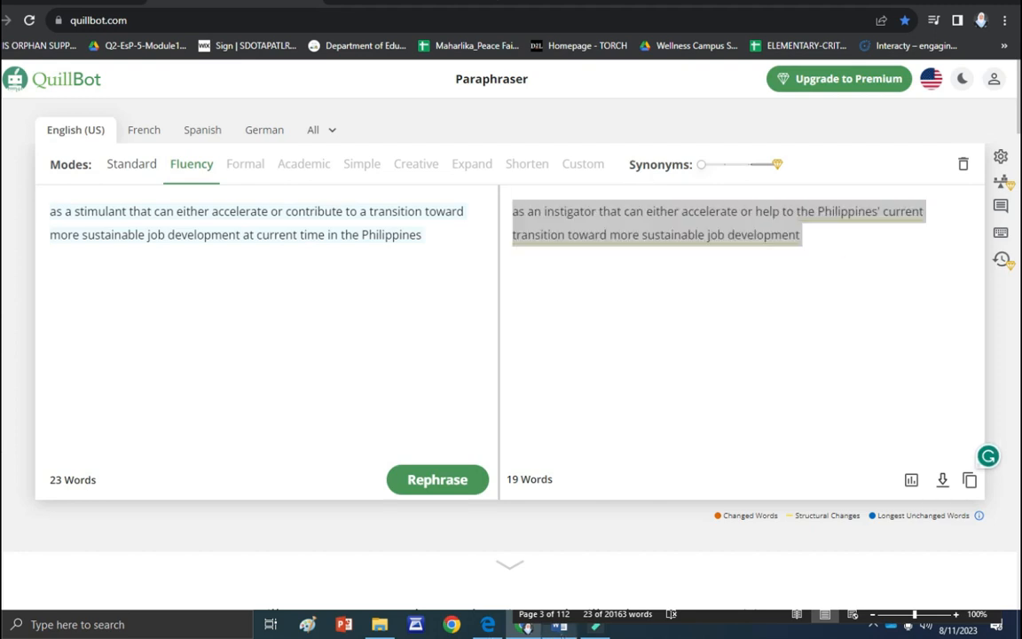
click(725, 401)
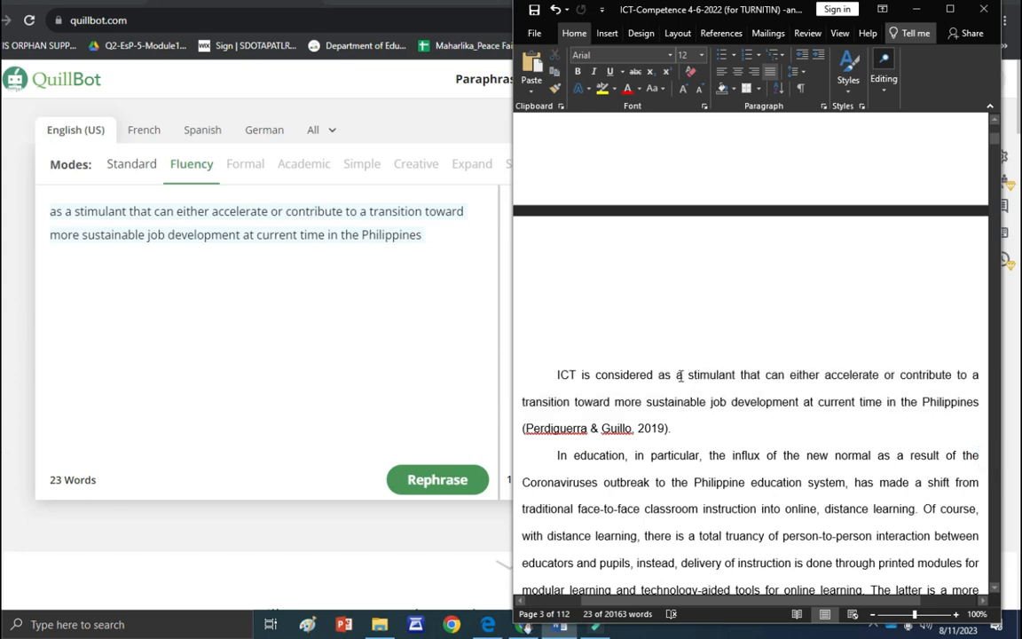
drag(677, 374, 916, 405)
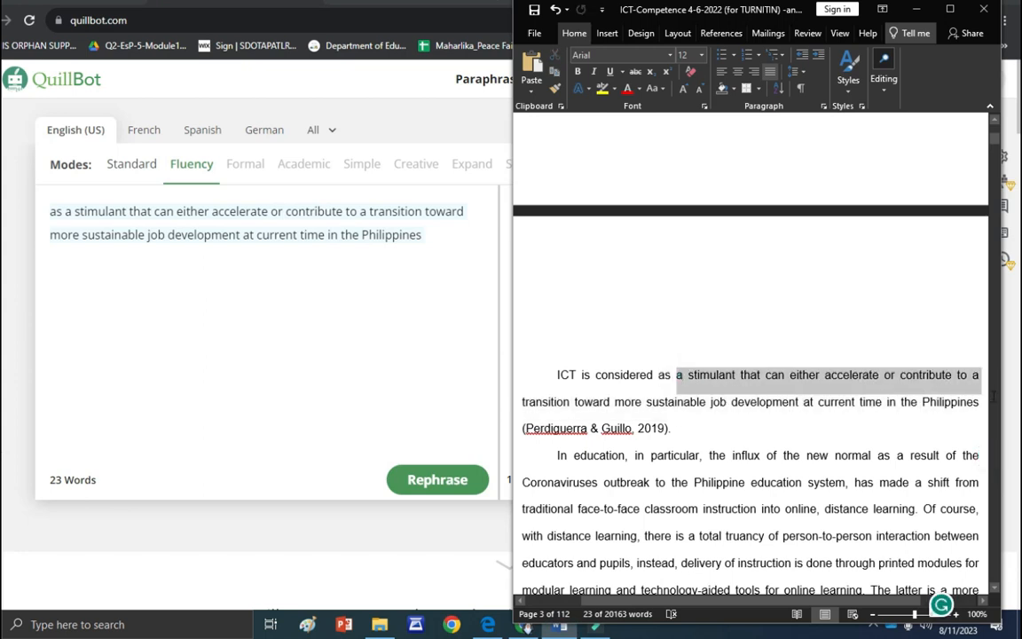
right_click(916, 405)
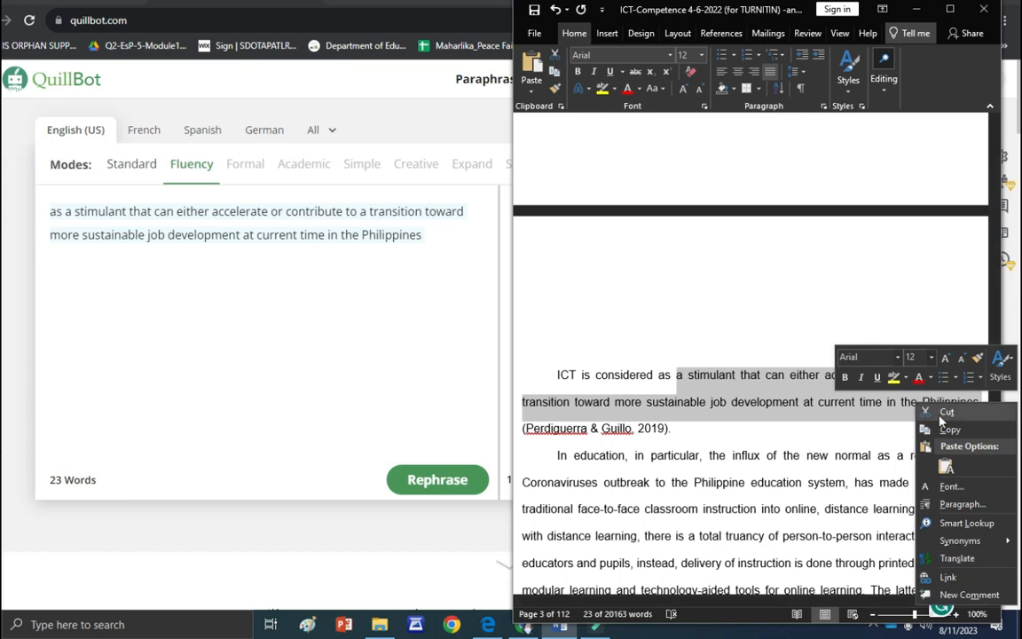
click(942, 463)
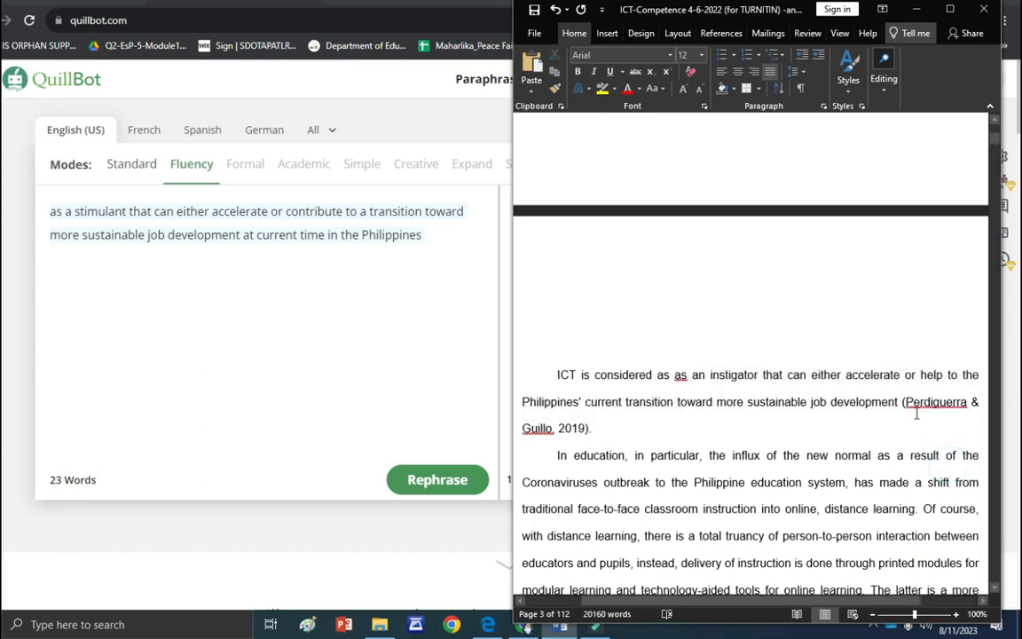
- Check the citation after the reworded Word sentence, then examine the highlighted passages further down the plagiarism report PDF in Edge
drag(906, 405, 599, 442)
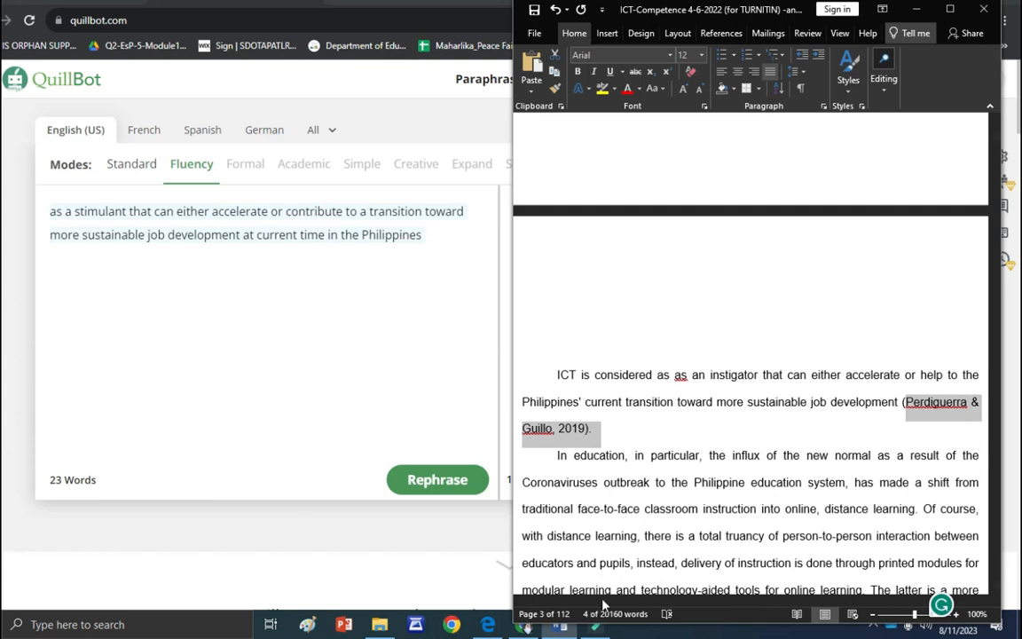
mouse_move(510, 630)
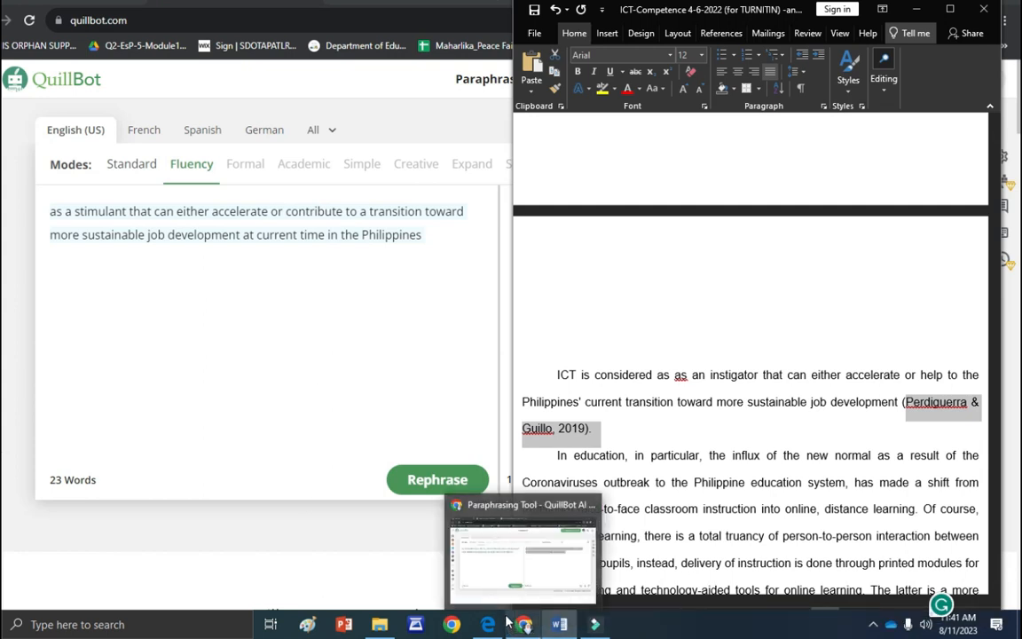
click(370, 393)
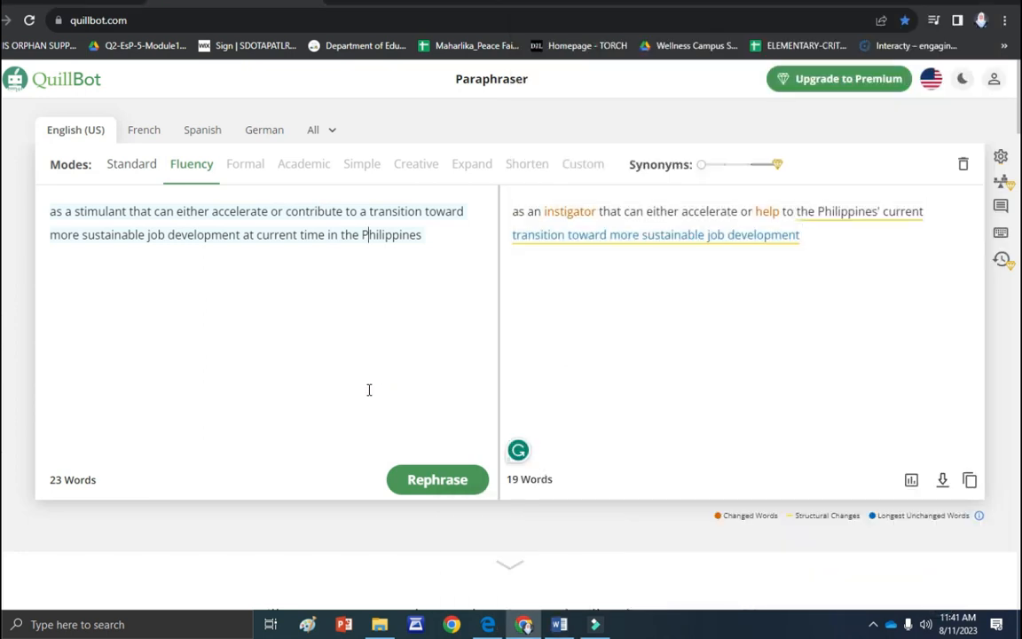
click(492, 628)
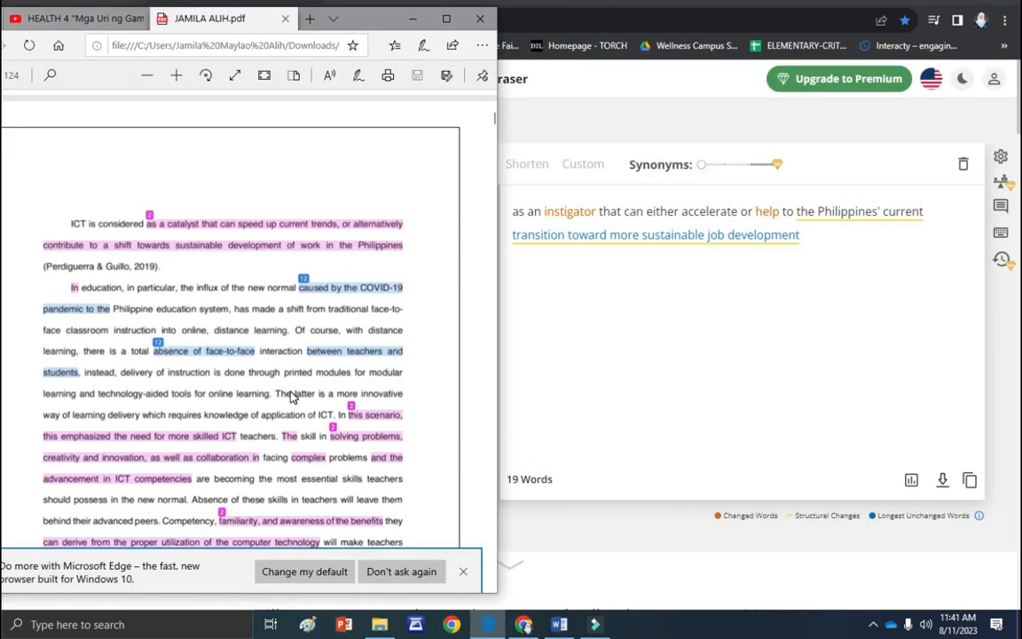
scroll(301, 426, down, 3)
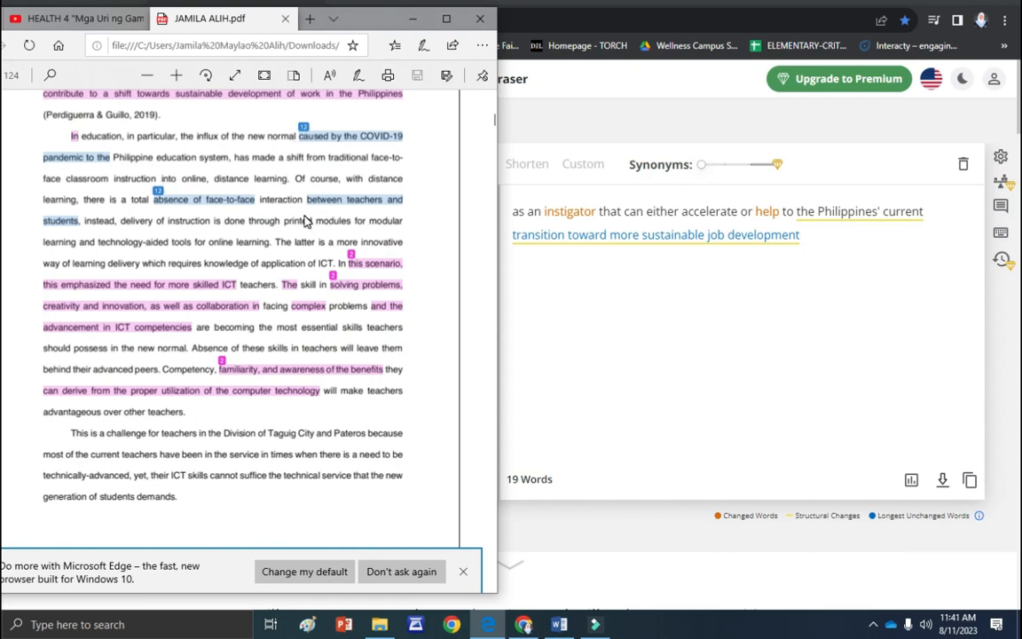
scroll(258, 420, down, 7)
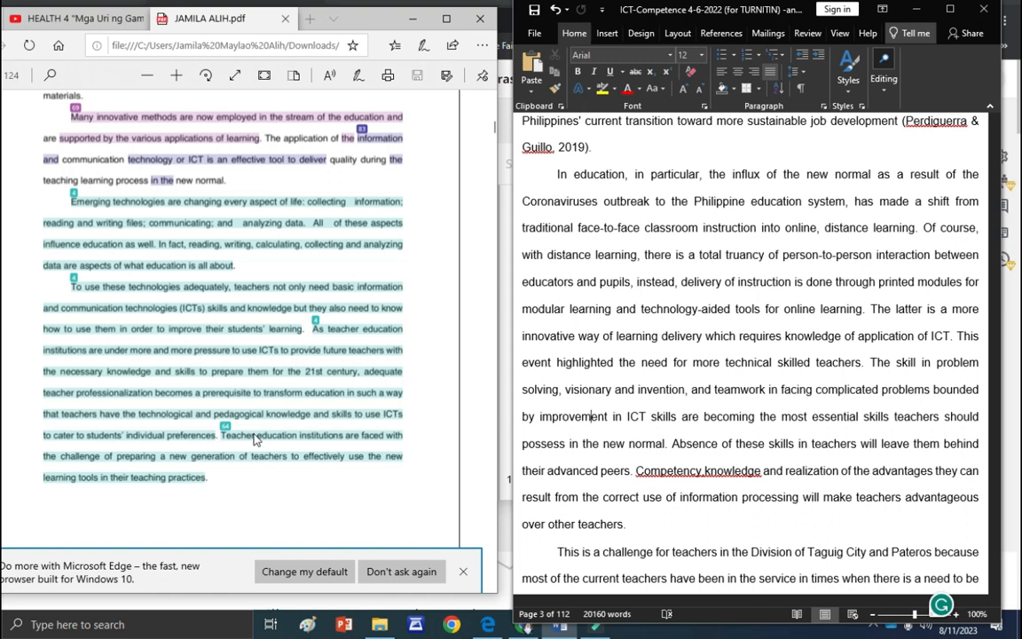
click(286, 3)
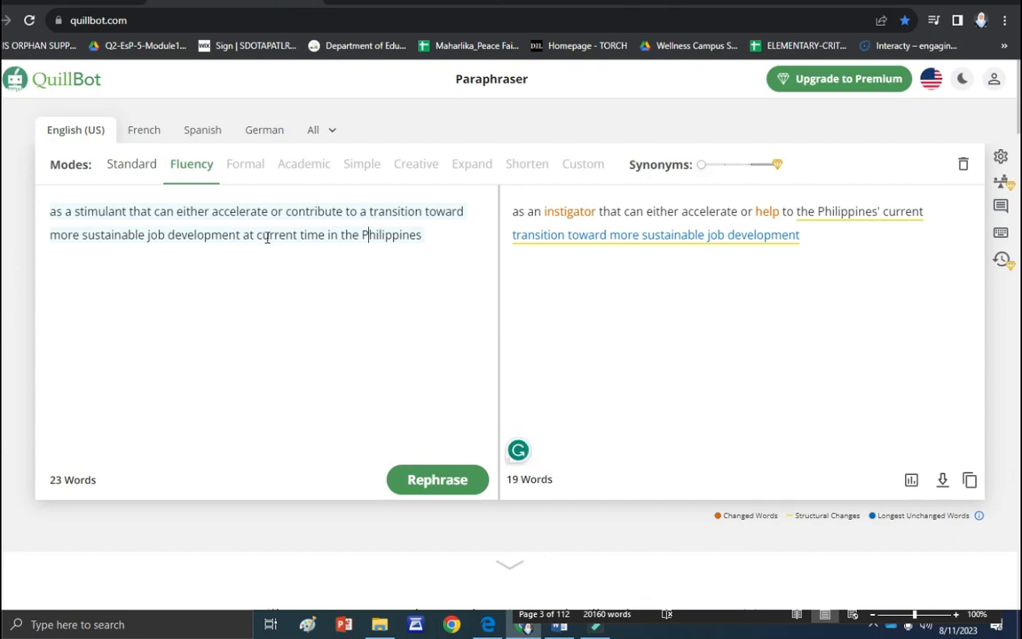
key(alt+Tab)
click(487, 626)
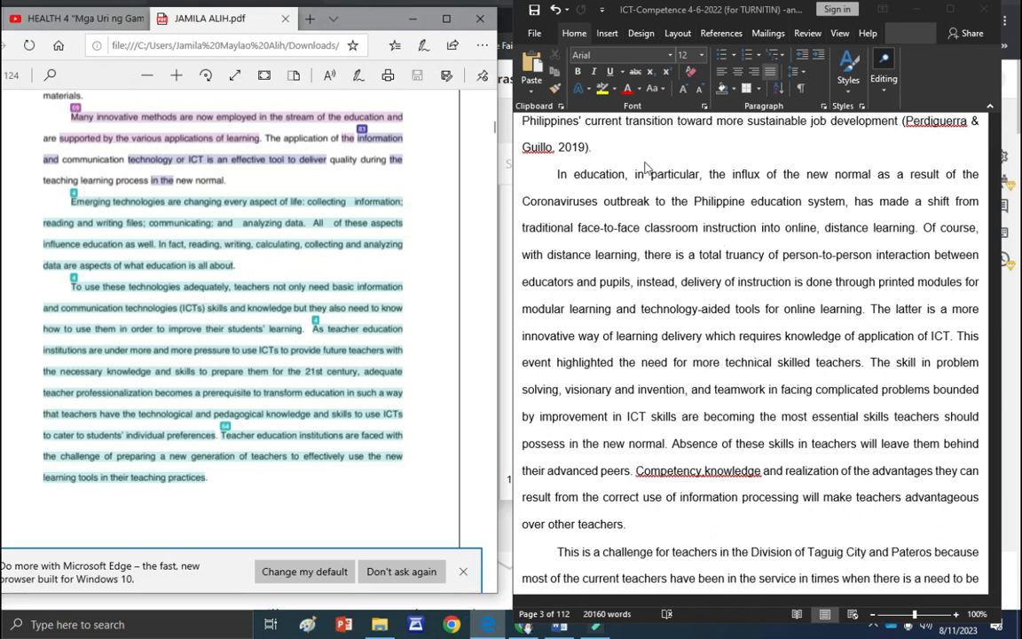
- Copy the Word sentence from "In education, in particular" through "distance learning." into QuillBot, replacing the source text, and try to paraphrase it
click(507, 156)
drag(530, 172, 923, 236)
key(ctrl+c)
key(alt+Tab)
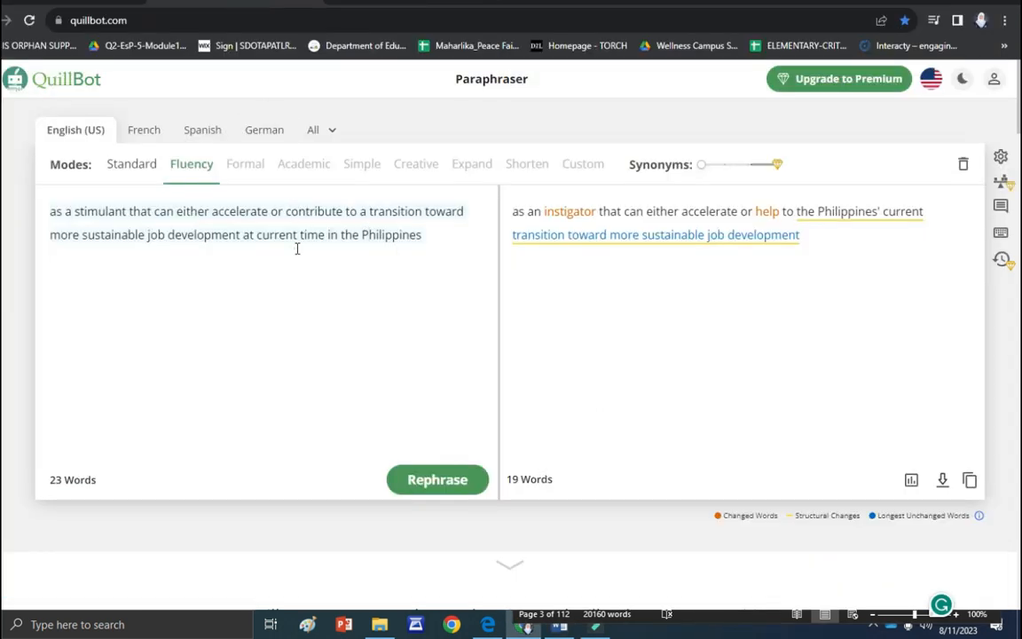
key(ctrl+a)
key(ctrl+v)
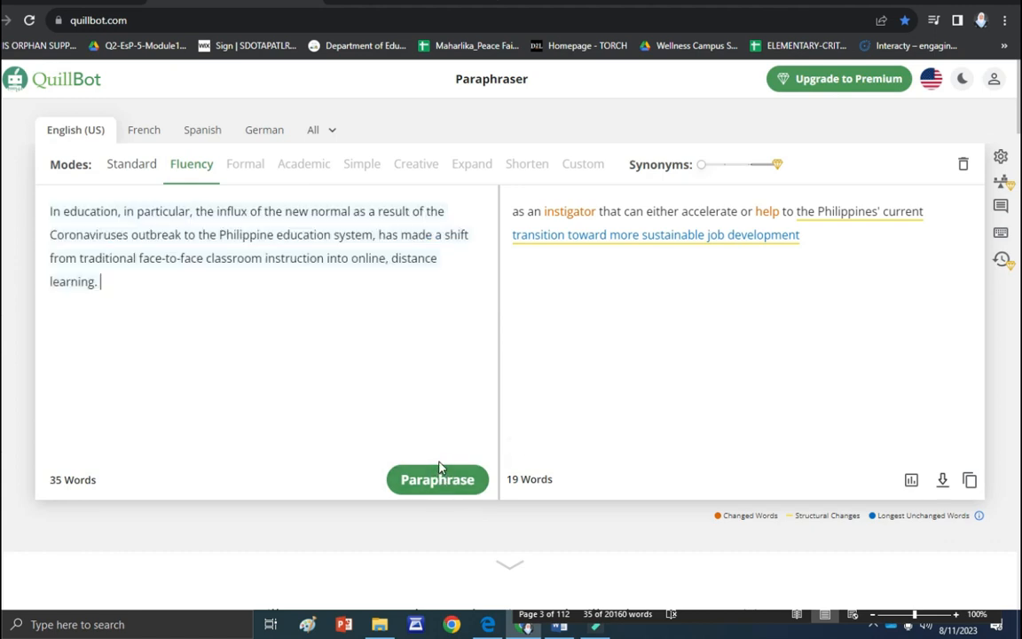
click(446, 479)
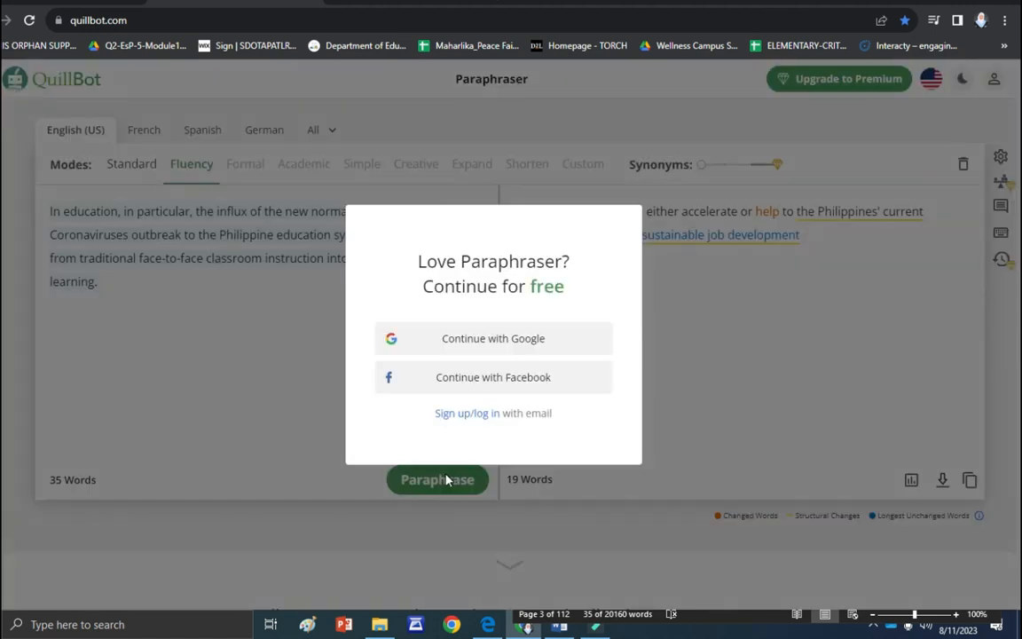
- Sign in to QuillBot with the Google account and paraphrase the sentence beginning "In education, in particular" in Fluency mode
click(489, 352)
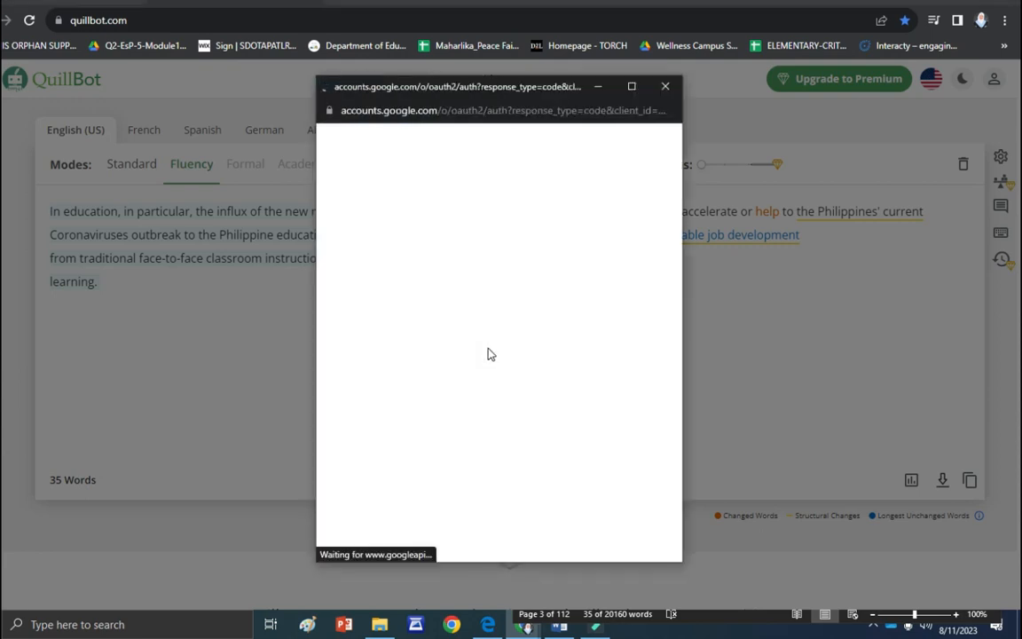
click(452, 298)
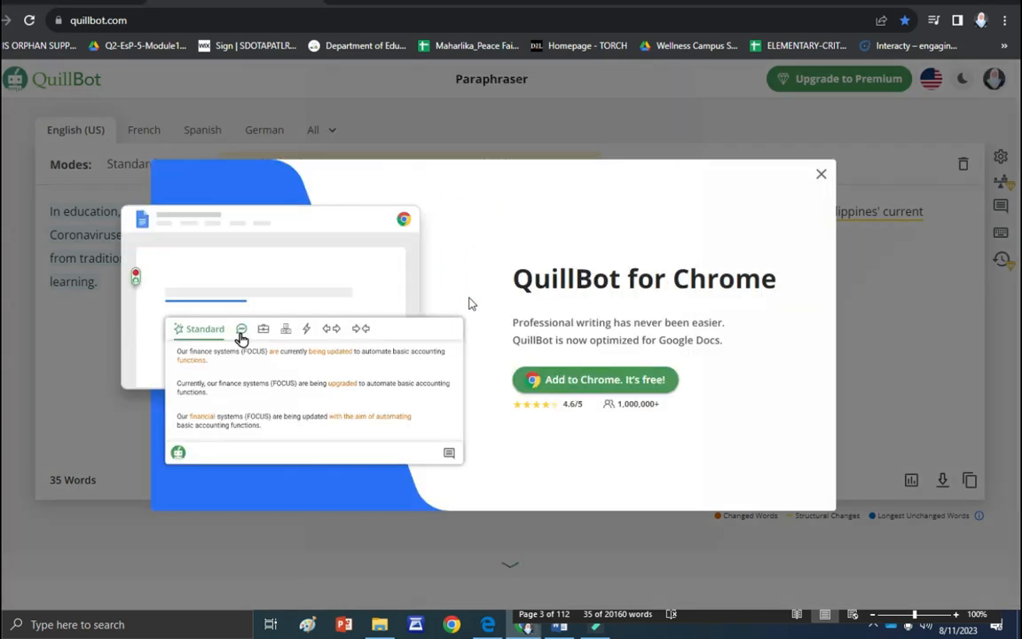
click(820, 173)
click(463, 484)
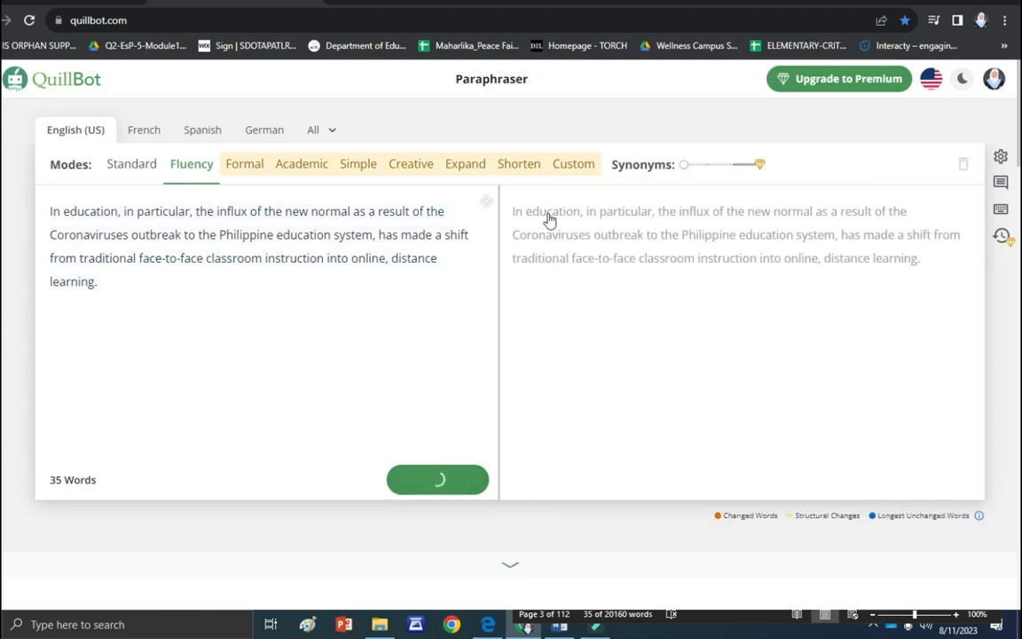
- In the paraphrased passage, replace "education," with "schooling." and the traditional face-to-face phrase with "conventional in-person classroom instruction"
click(553, 216)
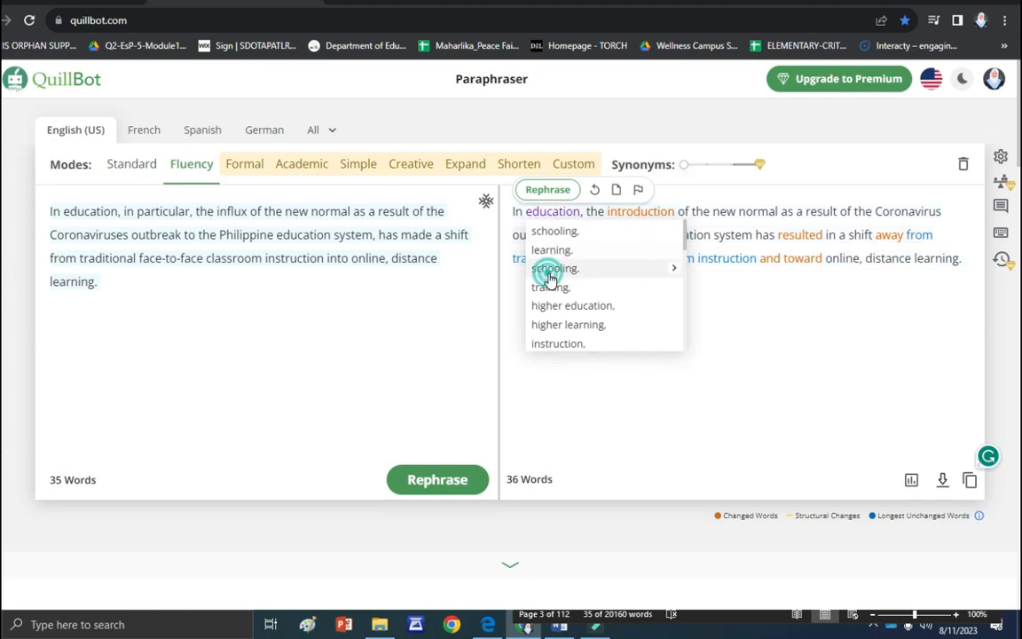
click(547, 268)
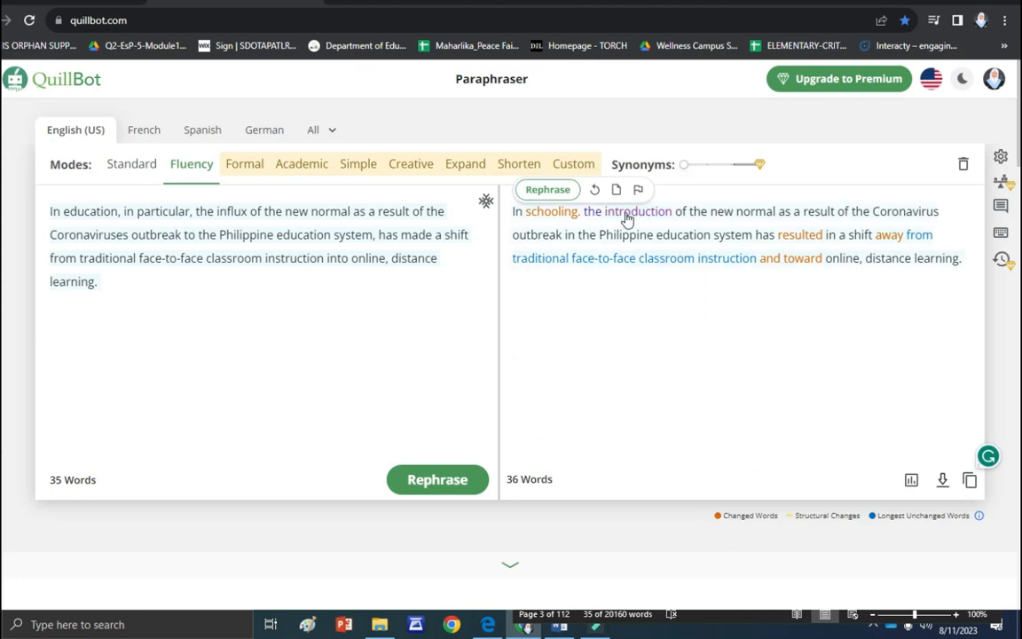
click(544, 263)
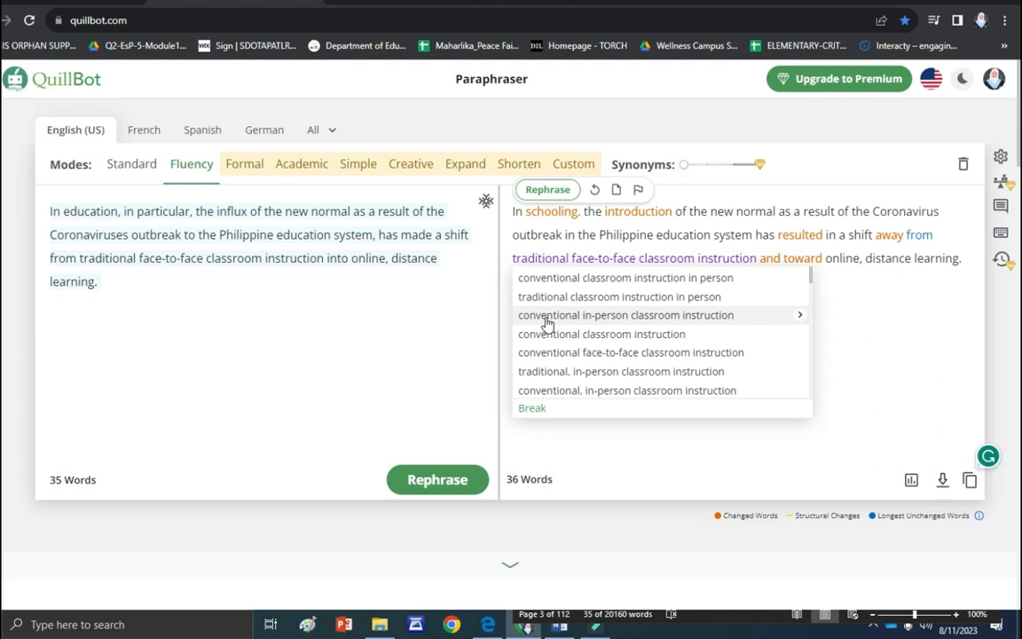
click(548, 317)
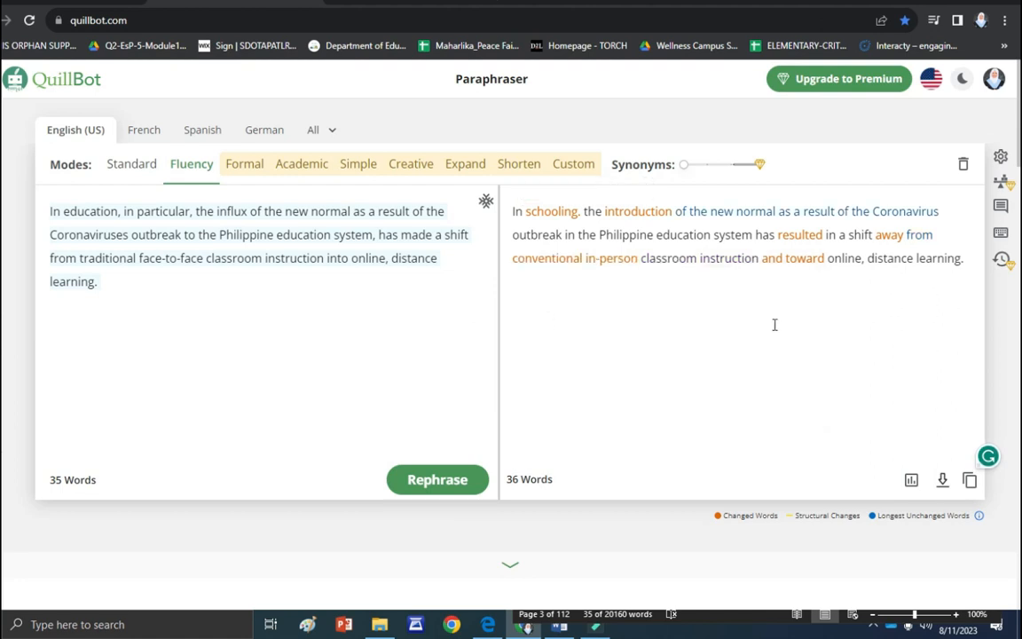
- Copy the whole paraphrased passage from "In schooling." through "distance learning." in QuillBot
triple_click(579, 246)
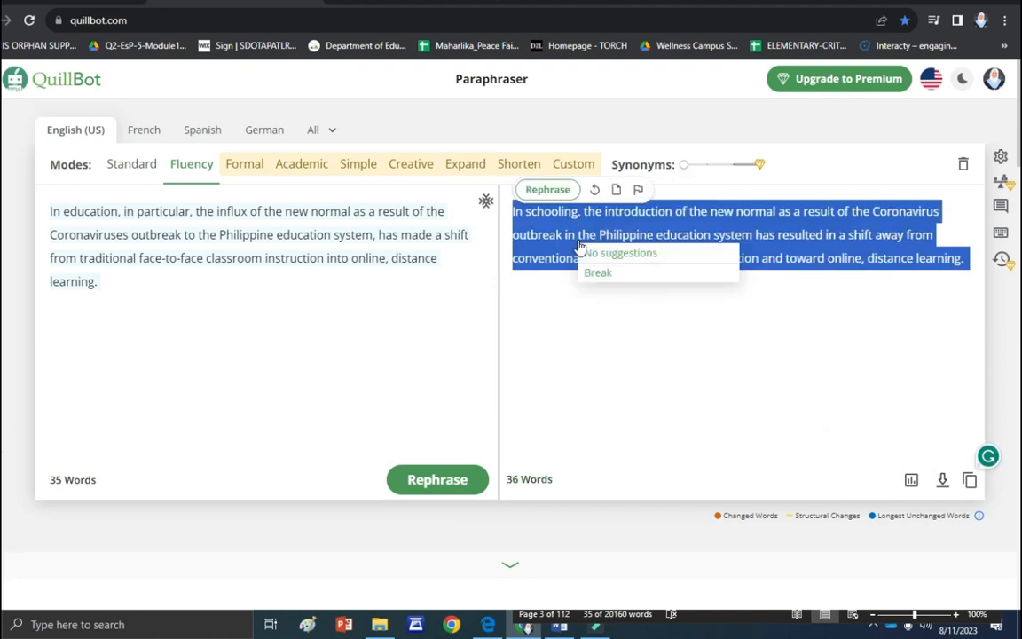
key(ctrl+c)
click(532, 257)
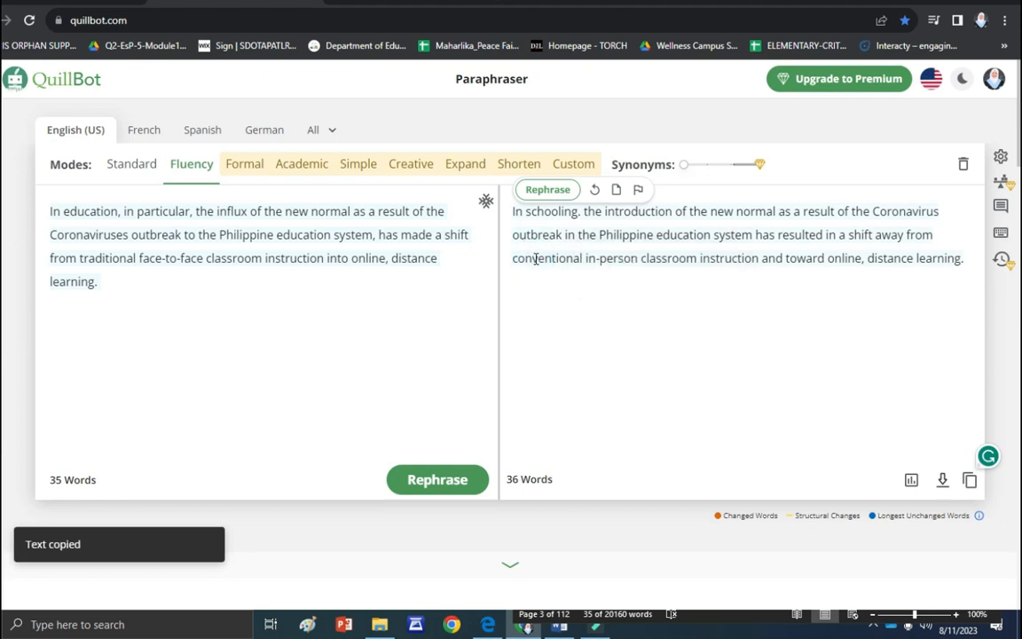
triple_click(536, 258)
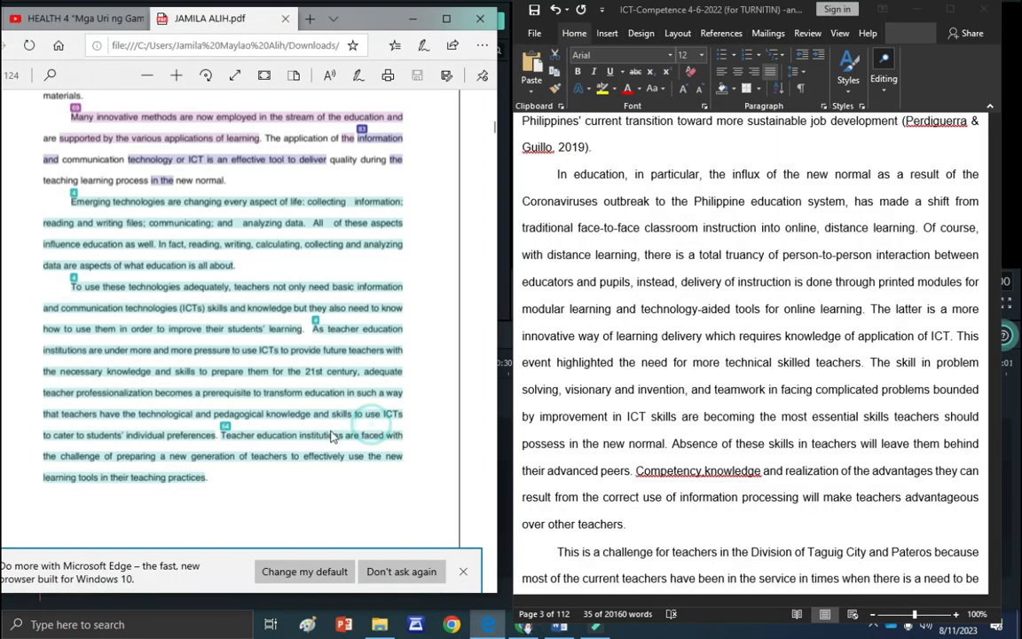
- Switch to the plagiarism report PDF in Edge and look back through the highlighted passages on ICT and education
scroll(325, 399, down, 1)
scroll(326, 401, up, 6)
scroll(326, 399, down, 3)
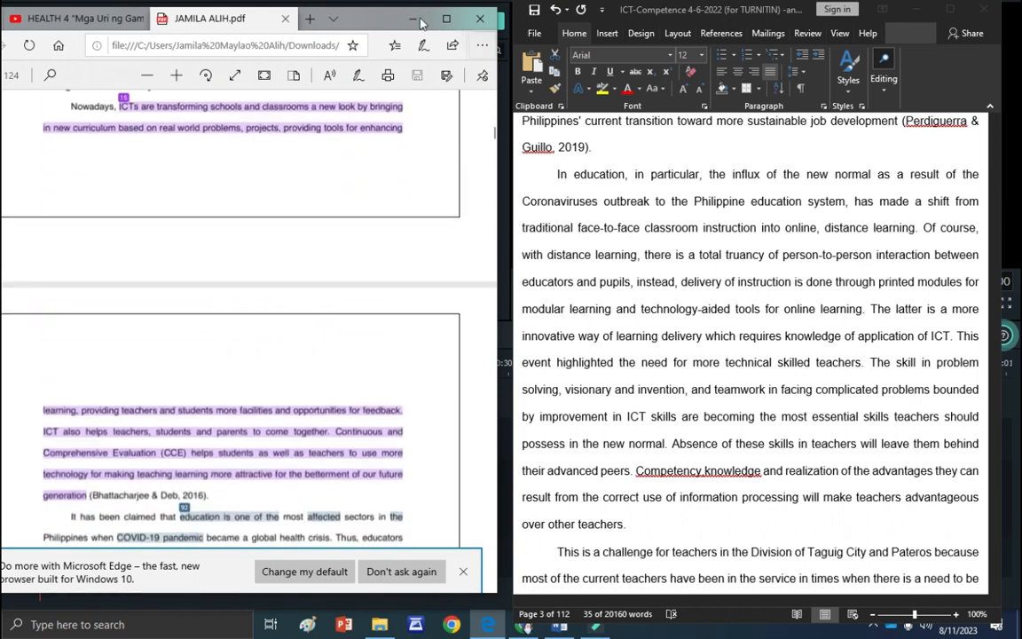